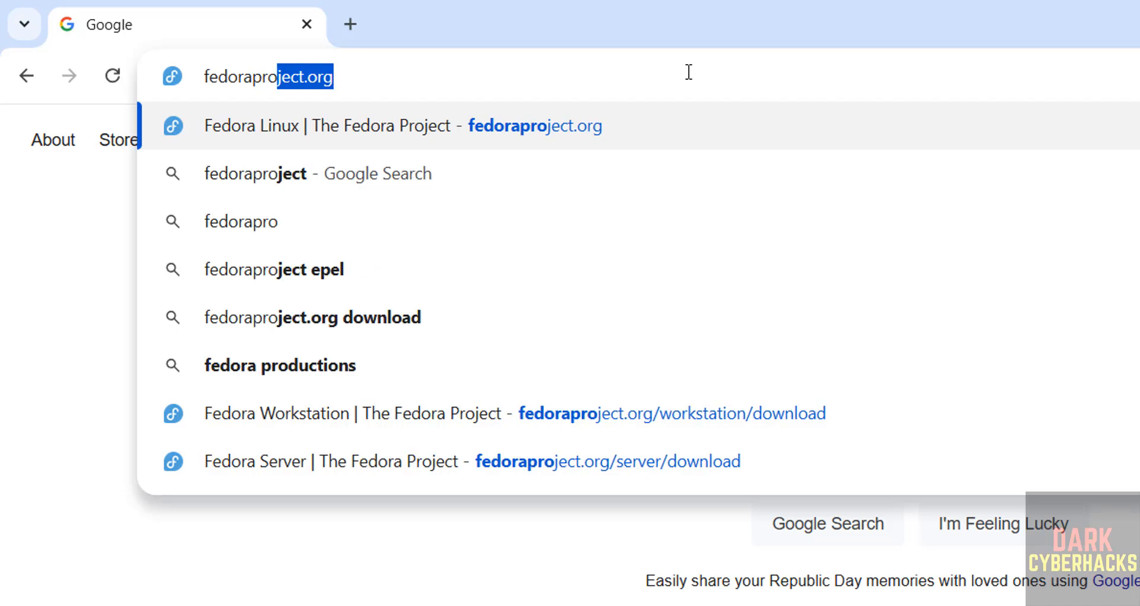
- Open fedoraproject.org and go to the page of the Fedora Server edition
text(g)
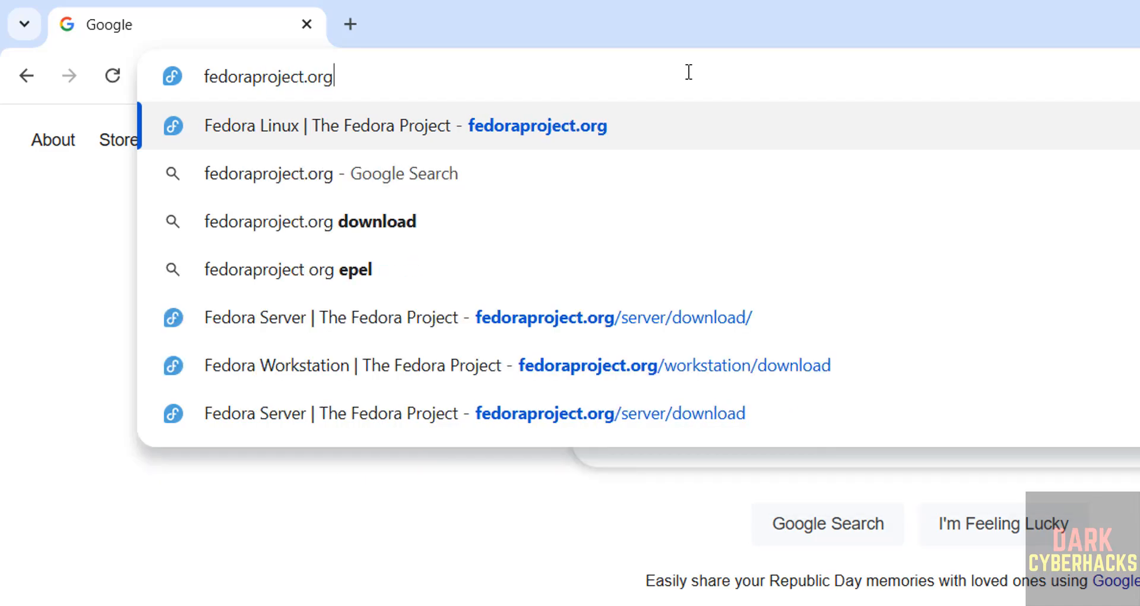
key(Return)
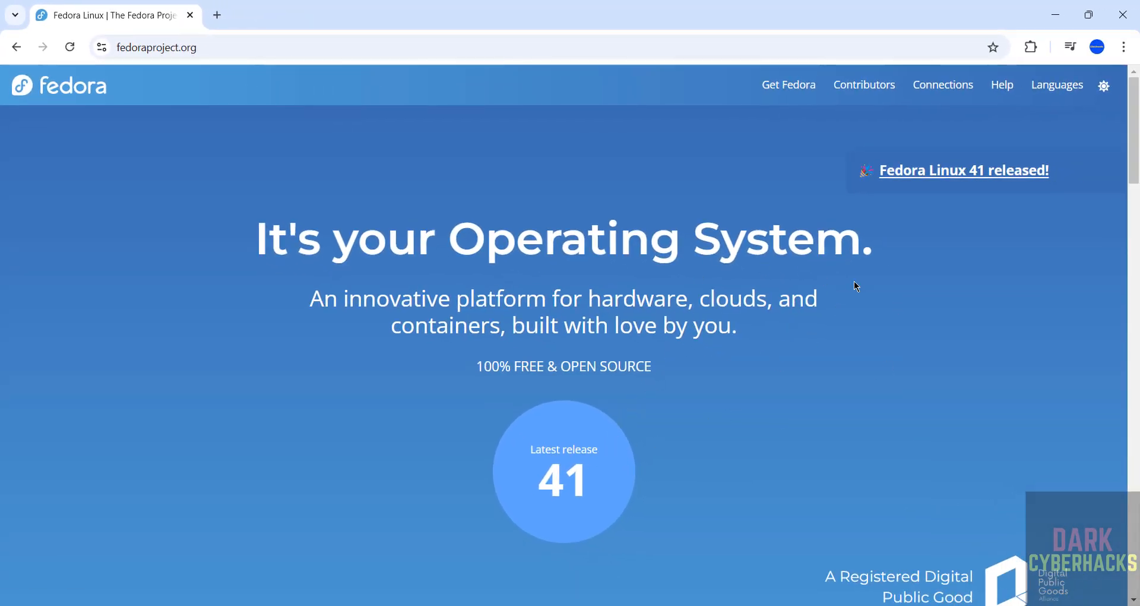
click(800, 85)
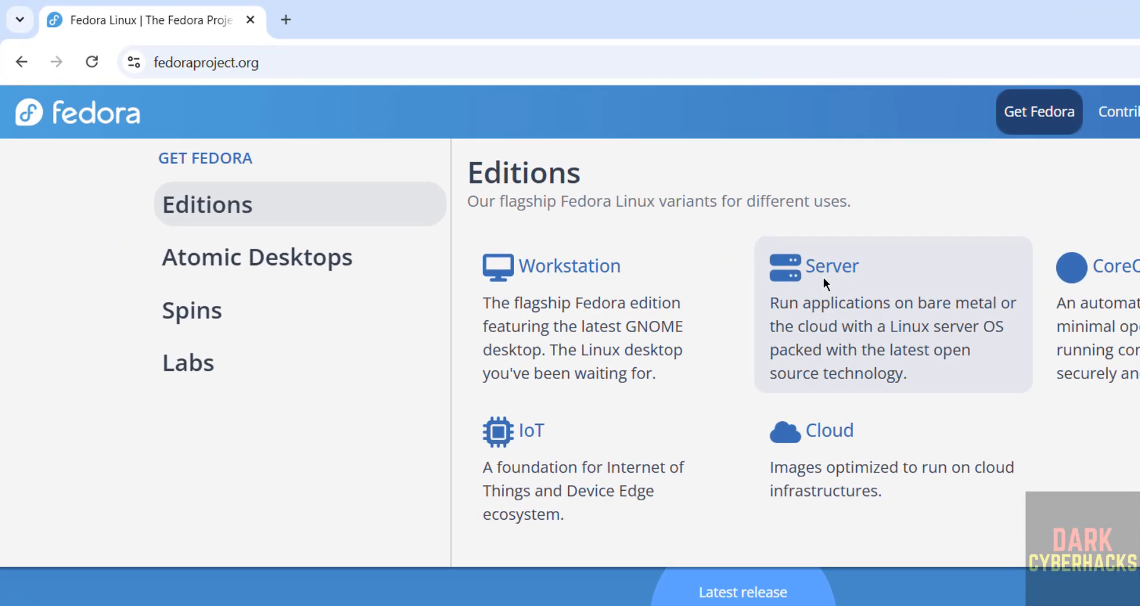
click(746, 245)
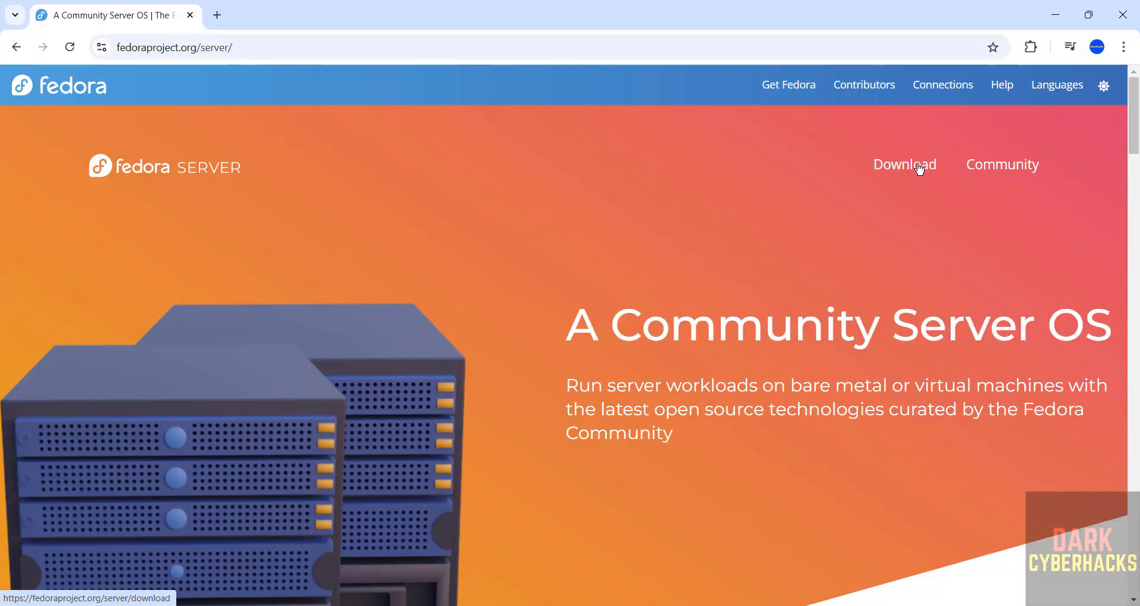
- Download the Fedora Server 41 DVD ISO for Intel and AMD x86_64 systems
click(1131, 223)
scroll(1105, 147, down, 3)
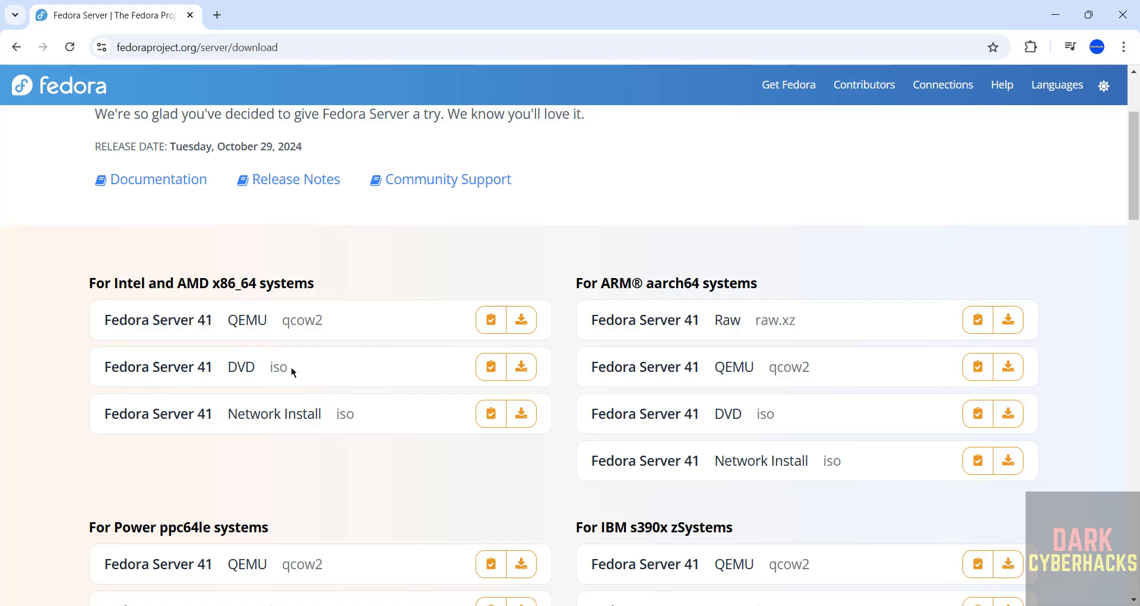
click(525, 368)
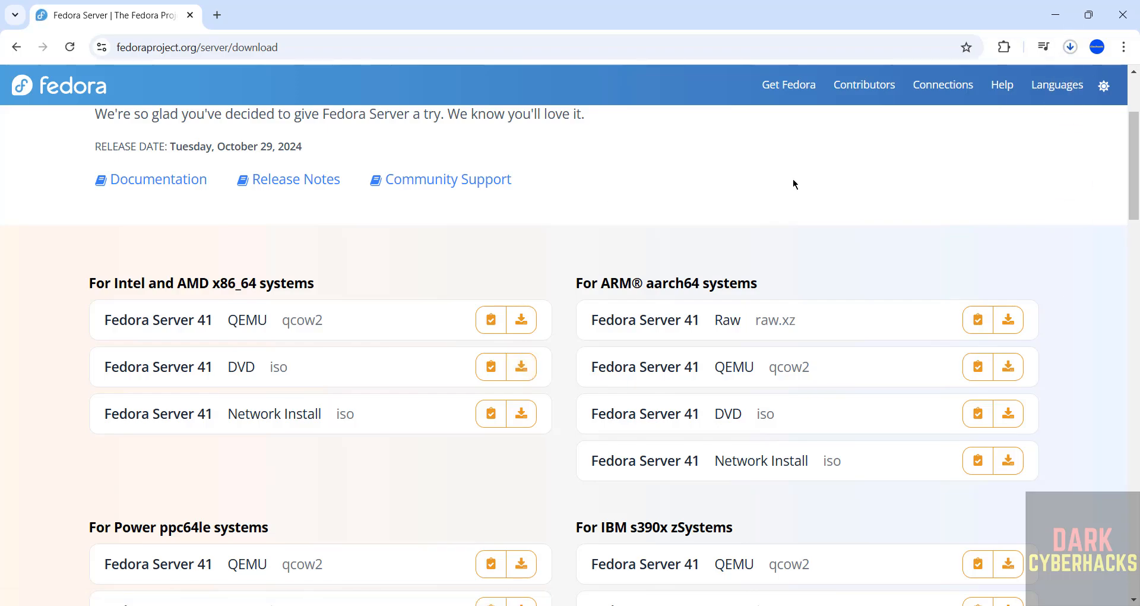
- Cancel the Fedora-Server-dvd-x86_64-41-1.4.iso download and remove its entry from the download history
key(ctrl+j)
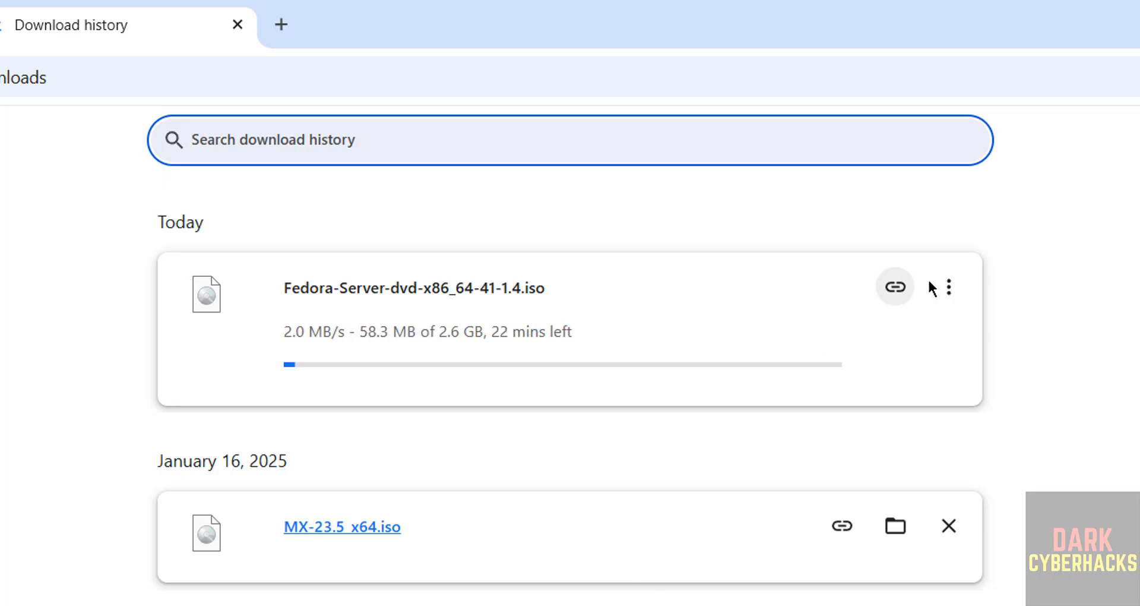
click(947, 288)
click(901, 343)
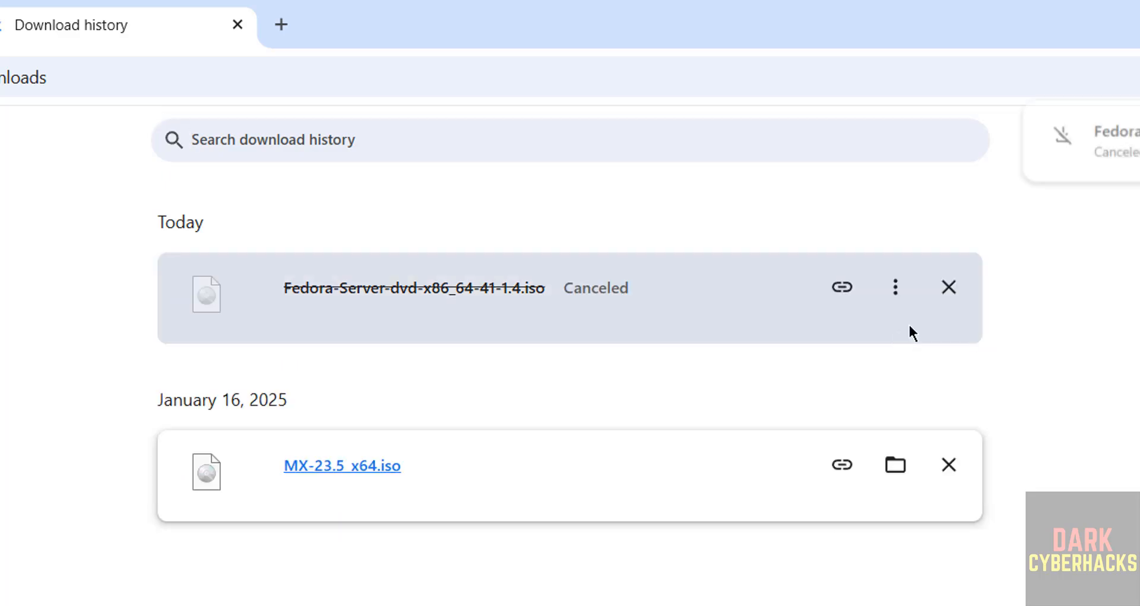
click(953, 295)
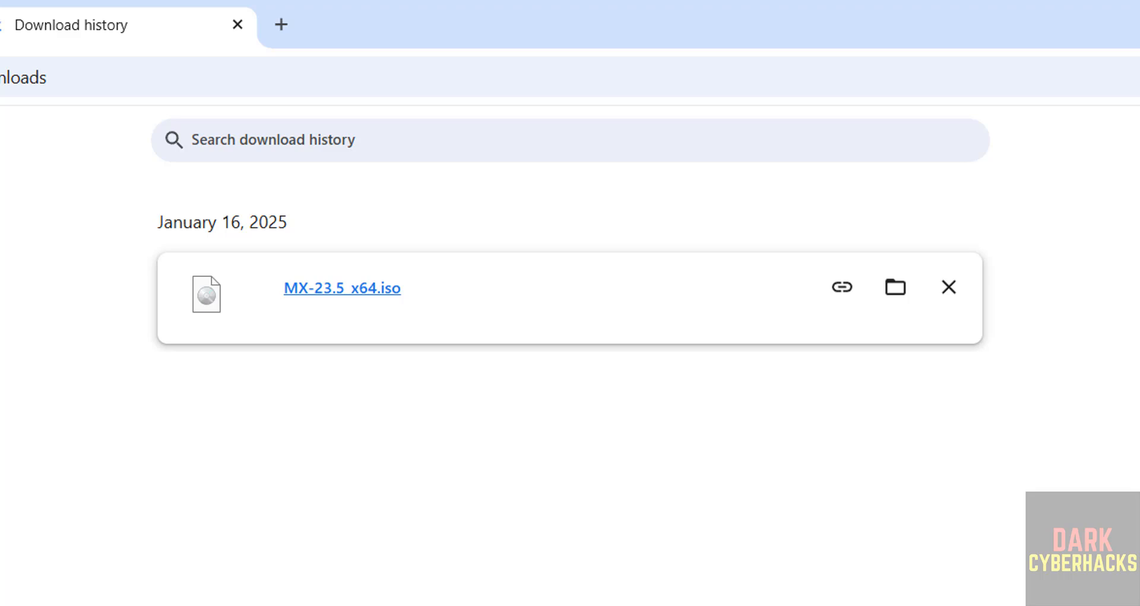
- Find and launch Oracle VirtualBox
key(super)
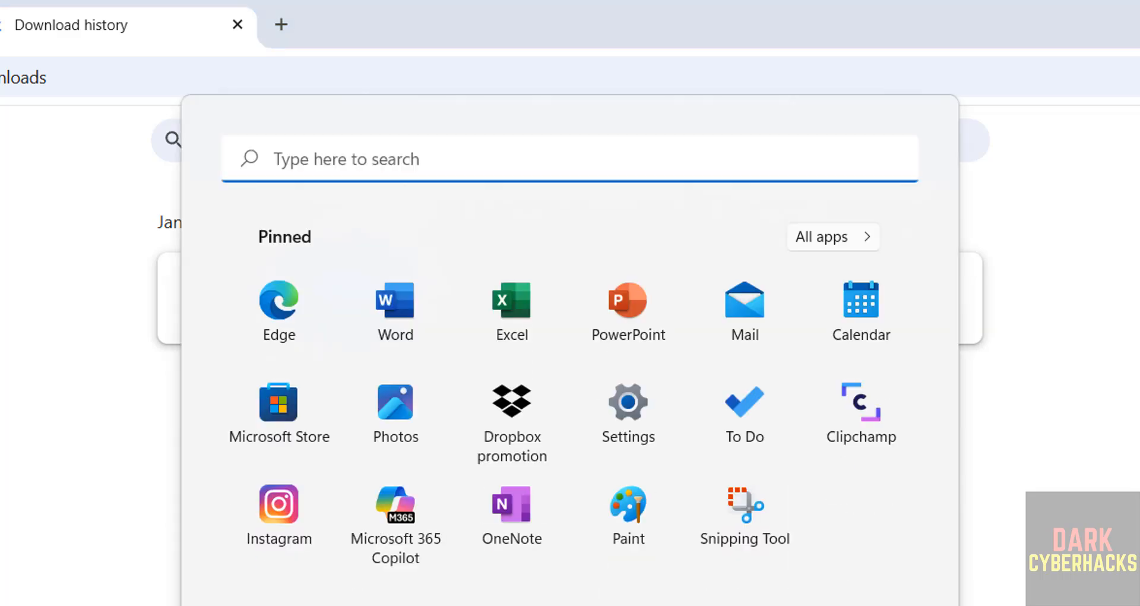
text(virtua)
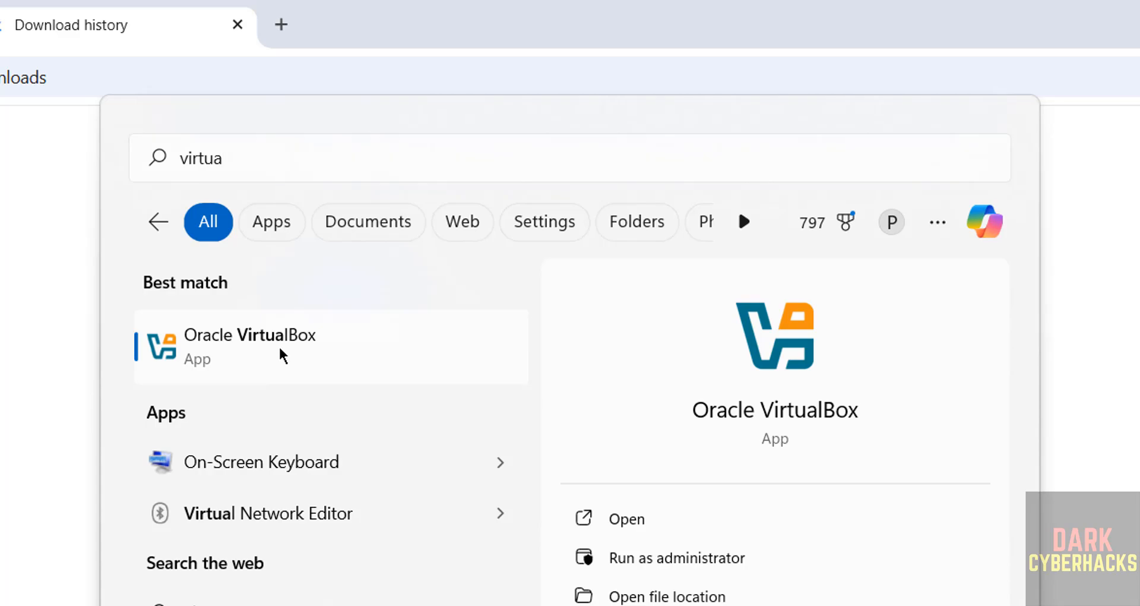
click(280, 350)
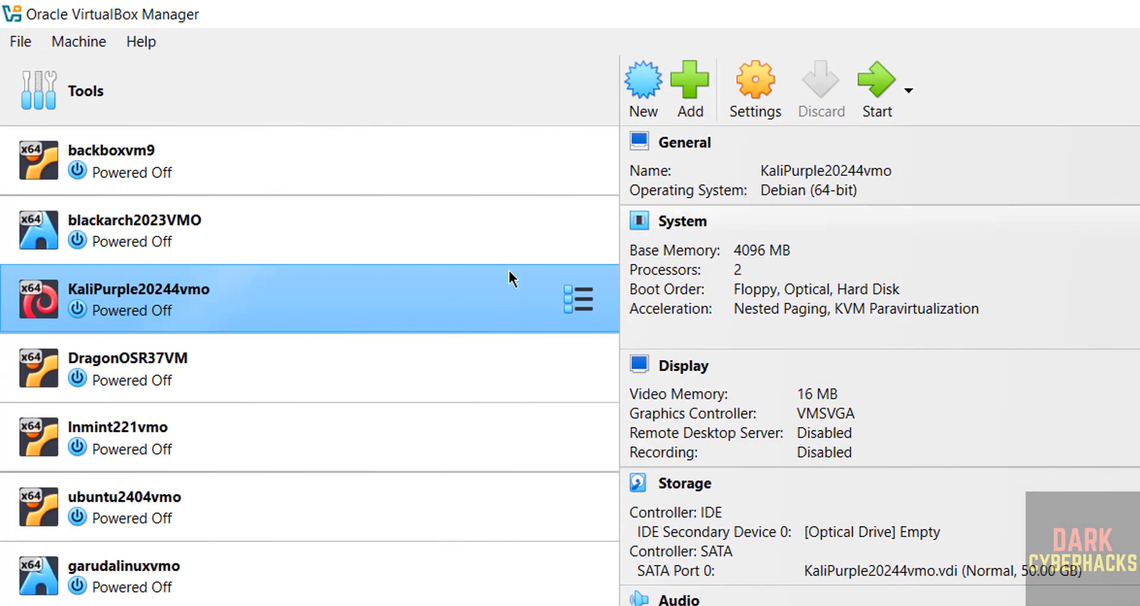
- Start creating a new virtual machine, name it Fed41Svmo and select the whole name
click(92, 47)
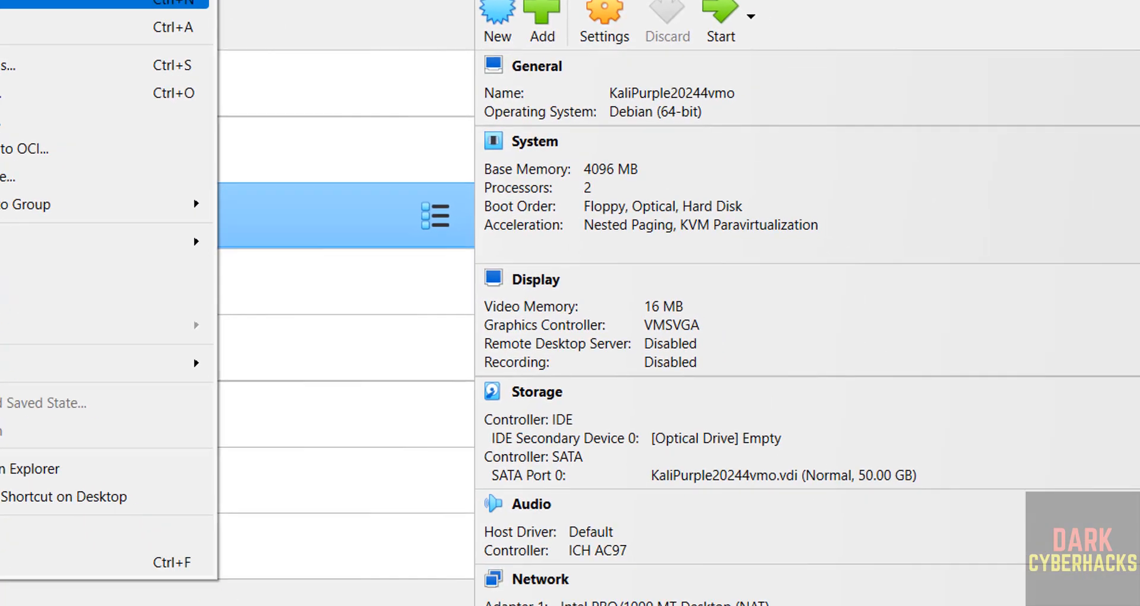
click(95, 73)
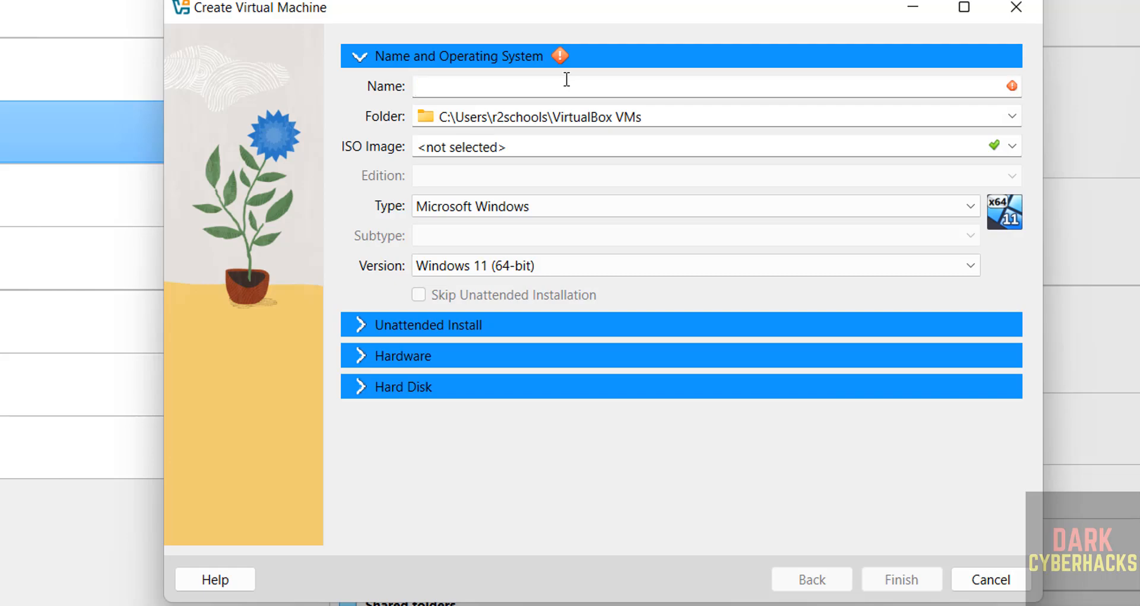
text(Fed41)
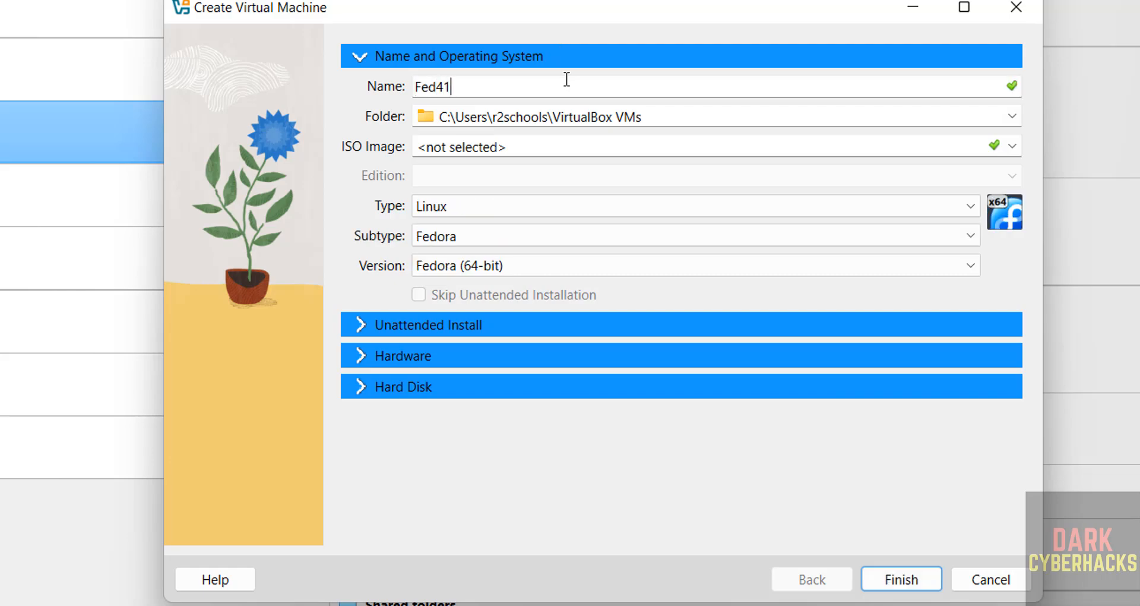
text(Svmo)
key(ctrl+a)
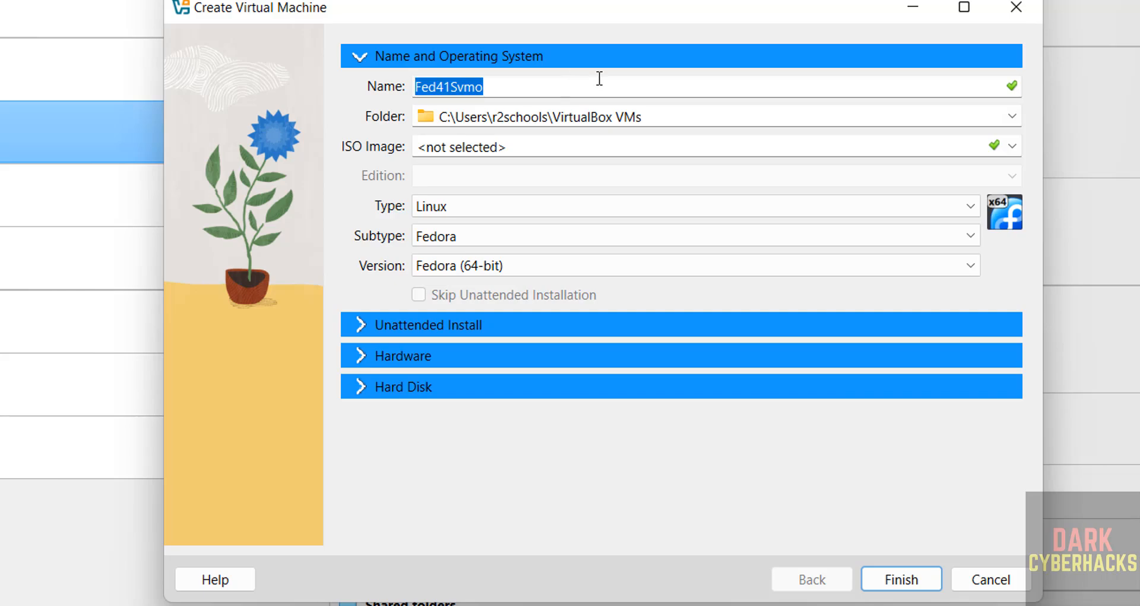
- Store the virtual machine in a new folder named Fed41Svmo inside the VMS folder on One Touch (E:)
click(1008, 116)
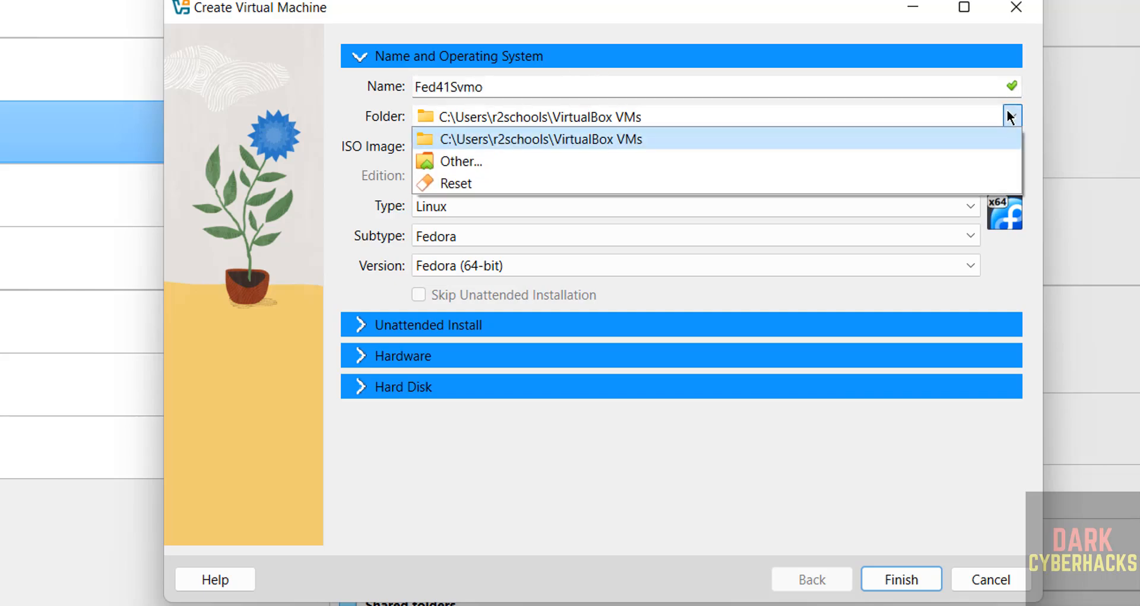
click(627, 166)
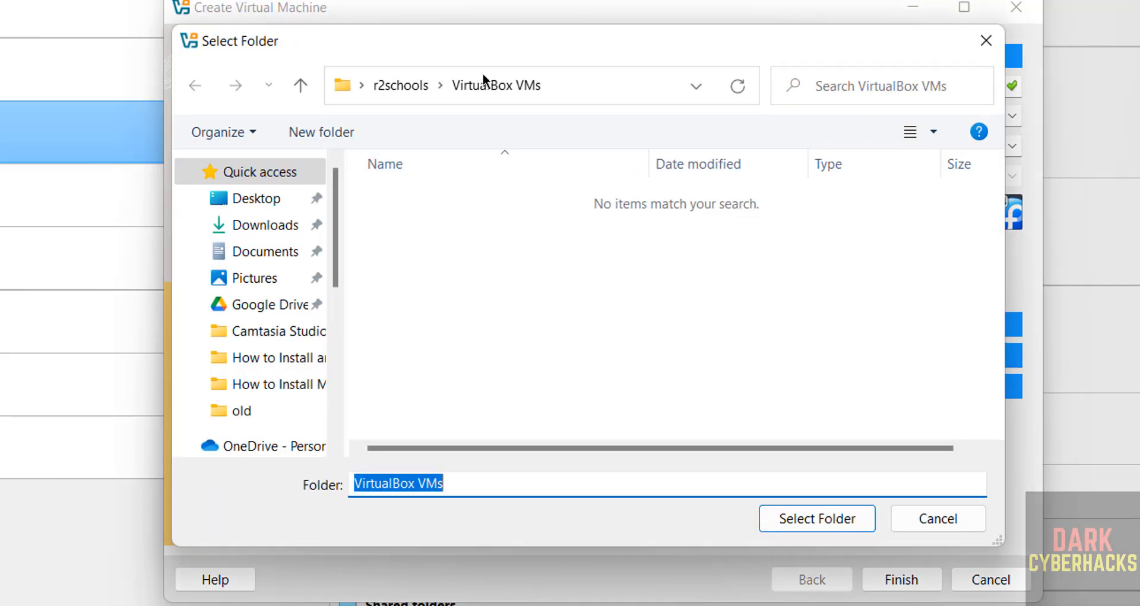
click(548, 79)
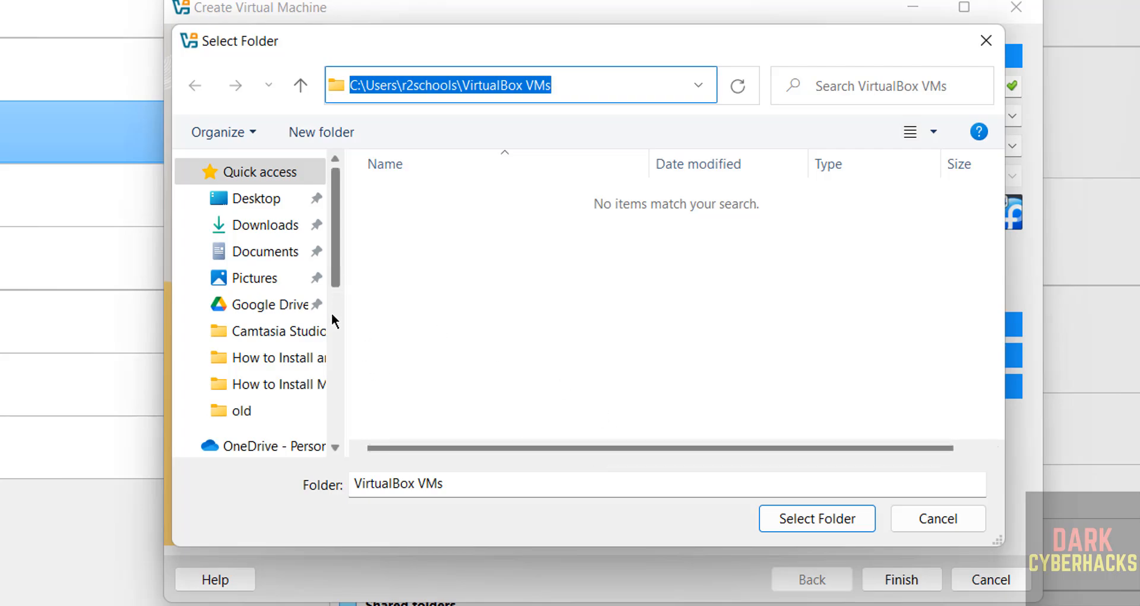
scroll(331, 312, down, 5)
scroll(330, 357, down, 1)
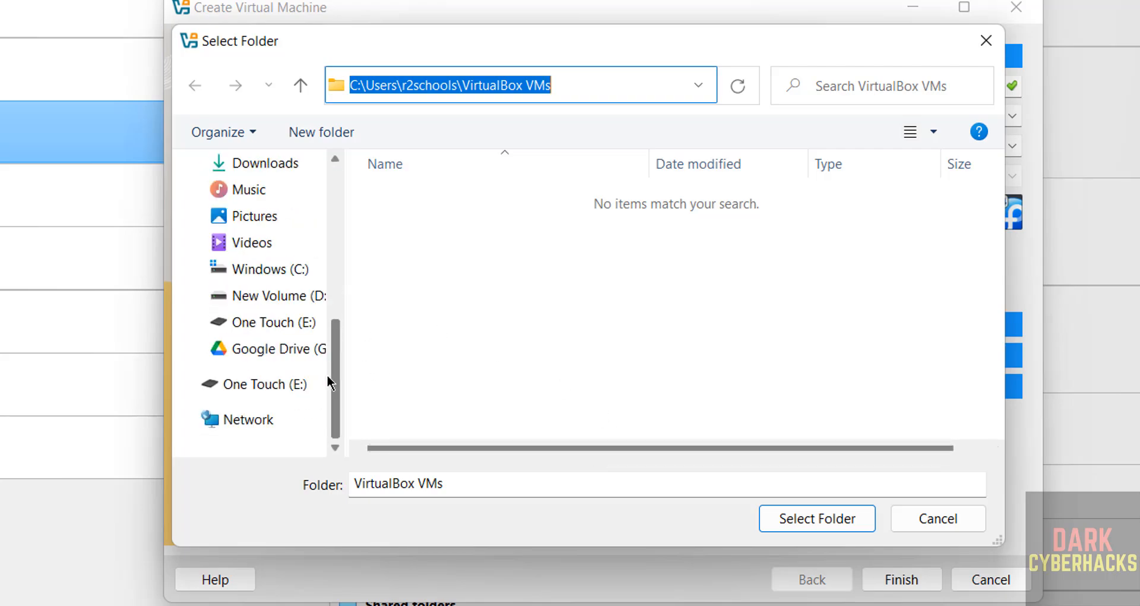
click(270, 386)
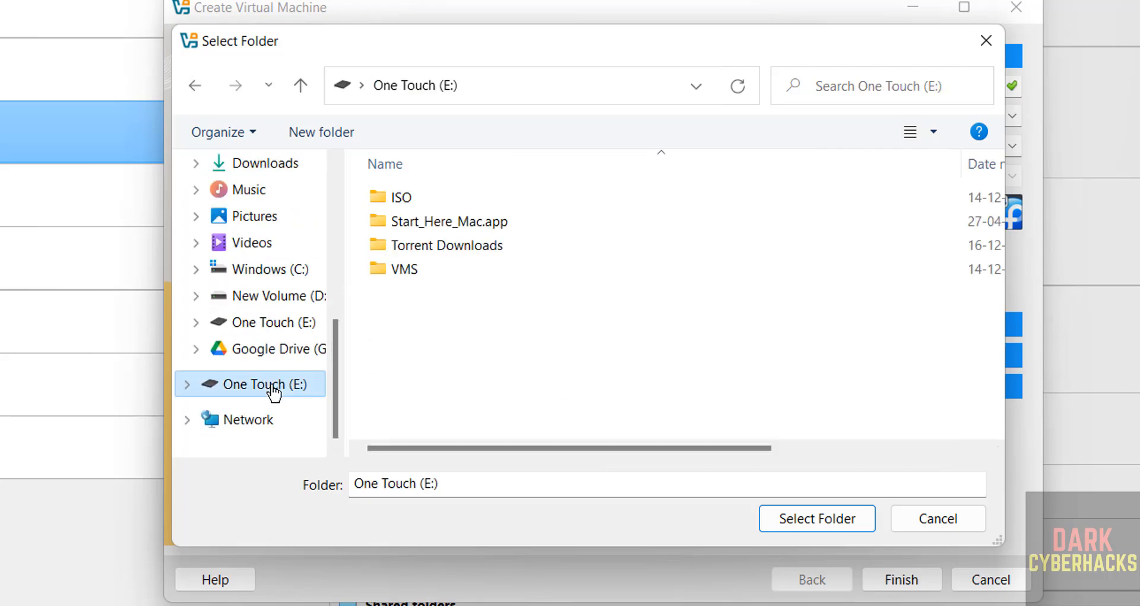
double_click(413, 272)
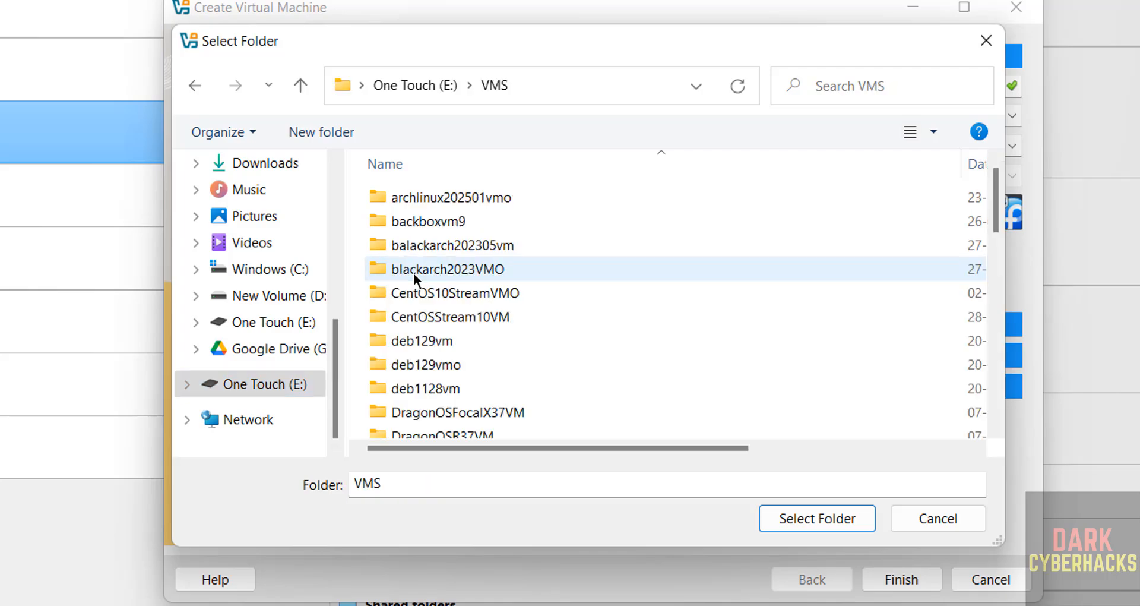
click(330, 128)
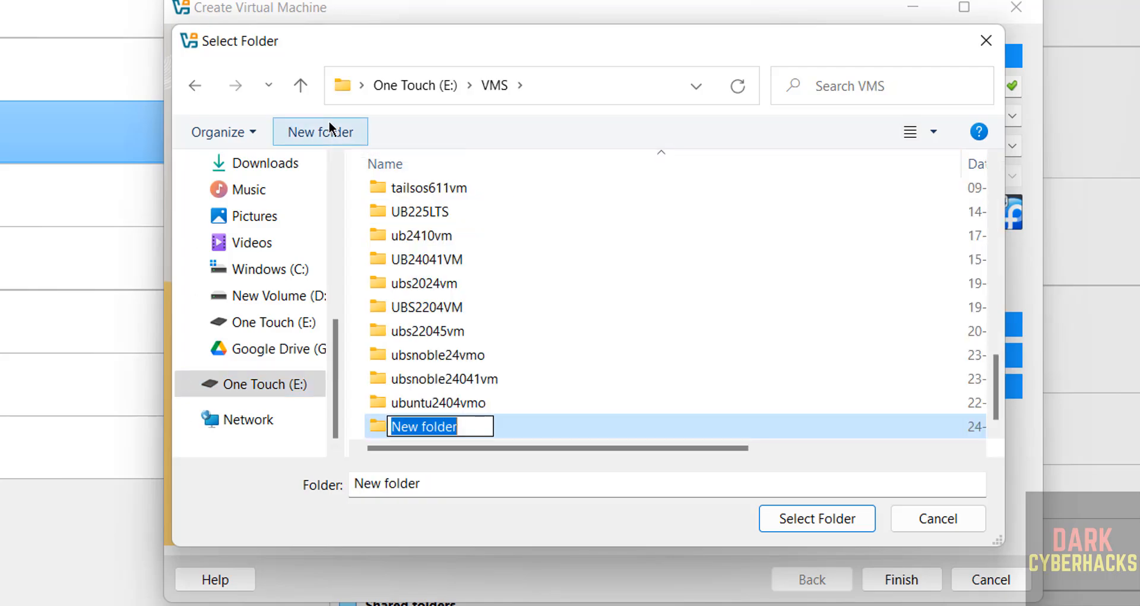
text(Fed41Svmo)
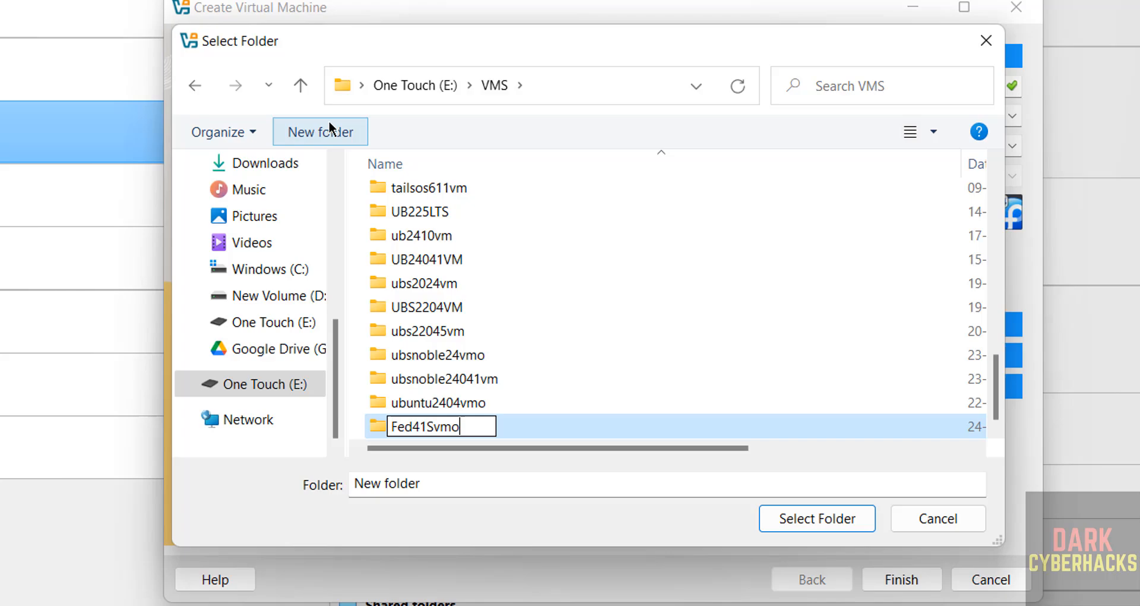
click(849, 530)
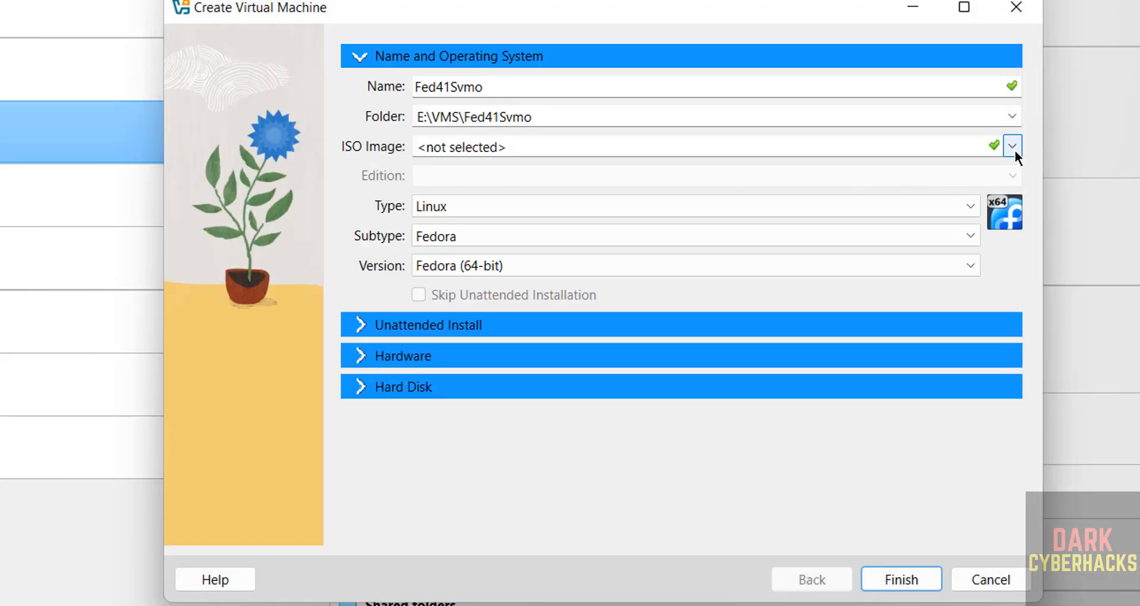
- Set Fedora-Server-dvd-x86_64-41-1.4.iso from E:\ISO as the virtual machine's ISO image
click(1014, 149)
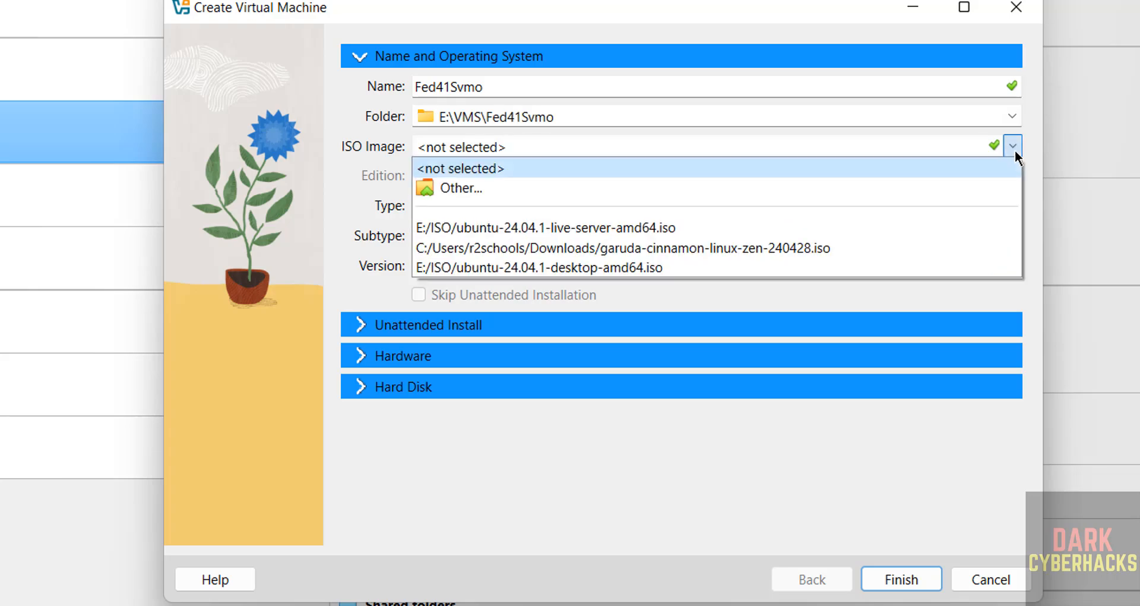
click(631, 191)
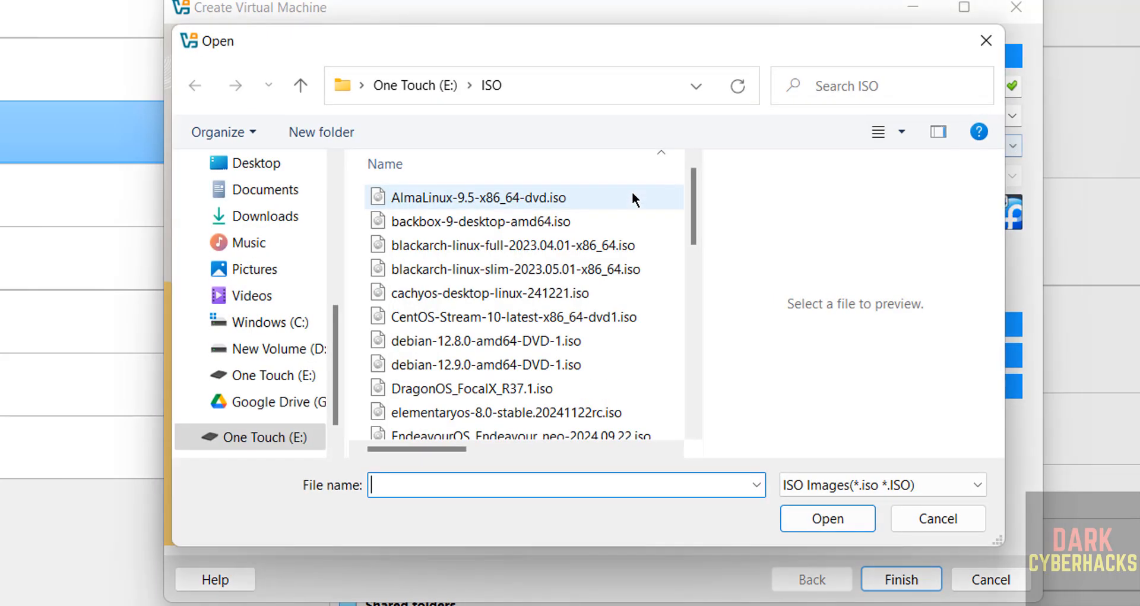
click(691, 268)
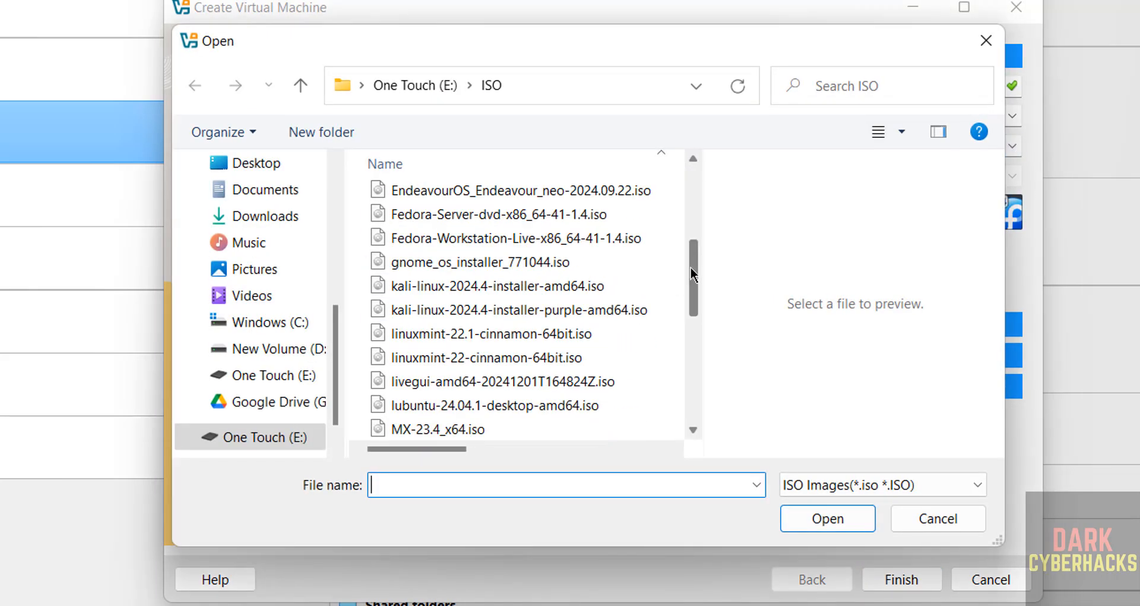
click(515, 213)
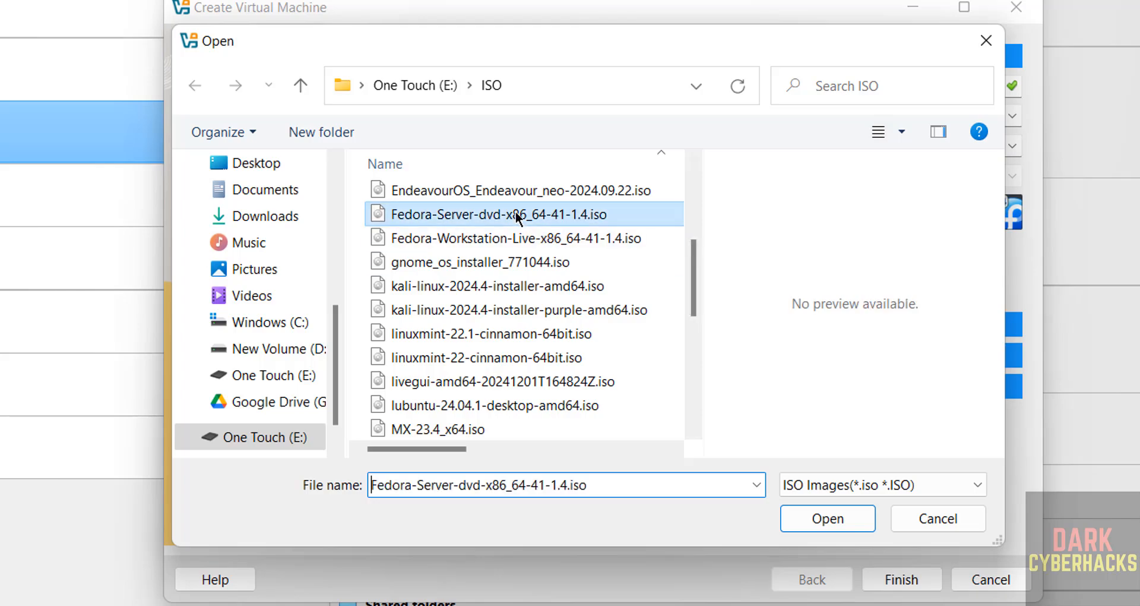
click(831, 518)
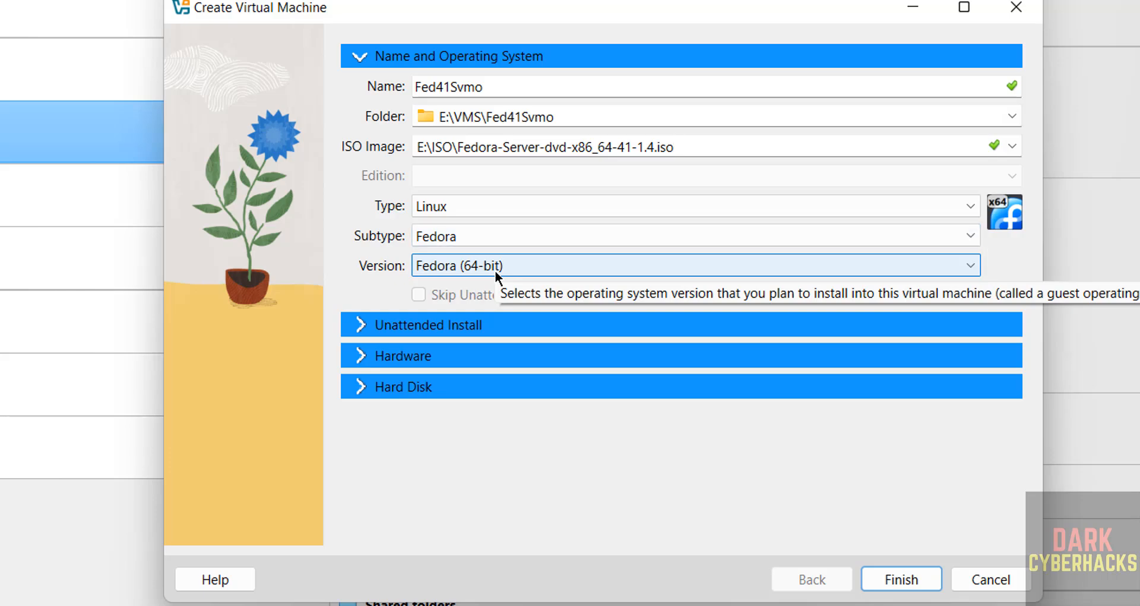
- Set the virtual machine's base memory to 4096 MB and its processors to 2
click(388, 358)
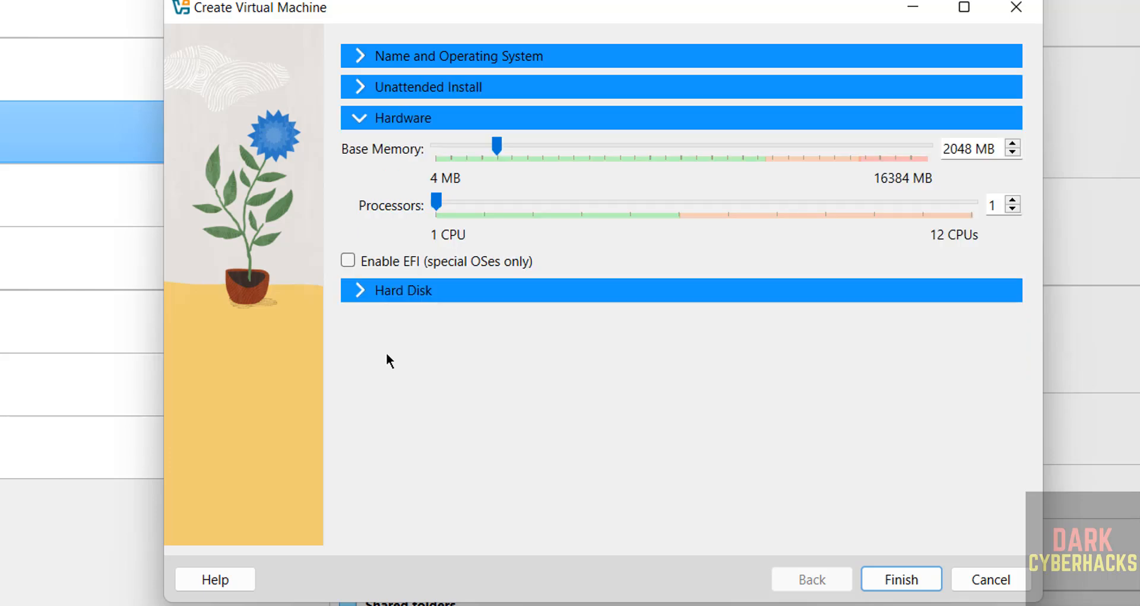
double_click(955, 151)
text(4096)
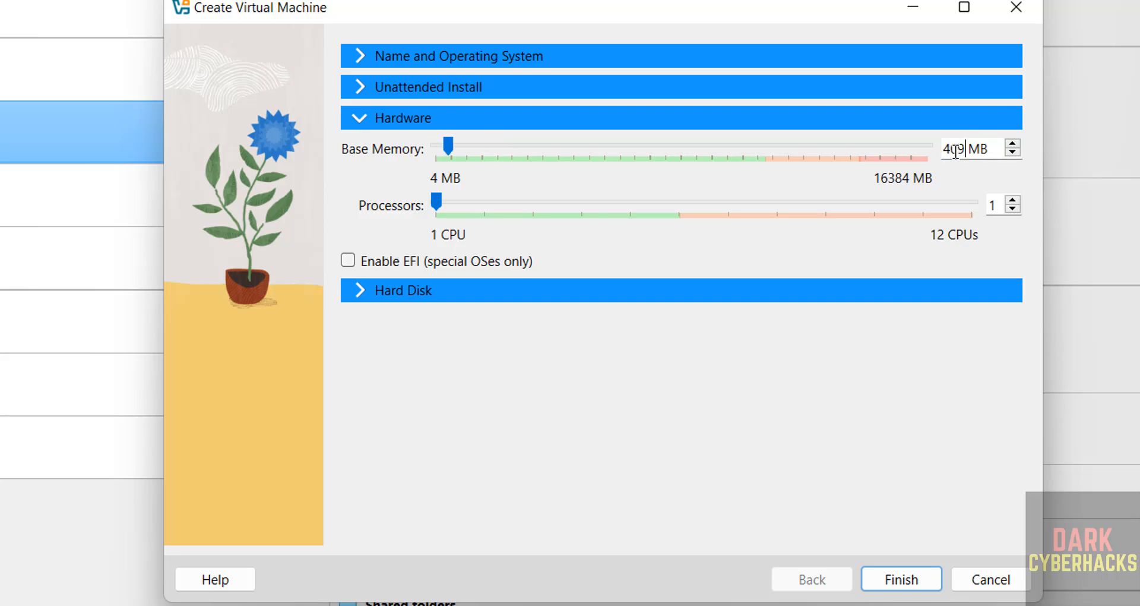
key(Tab)
text(2)
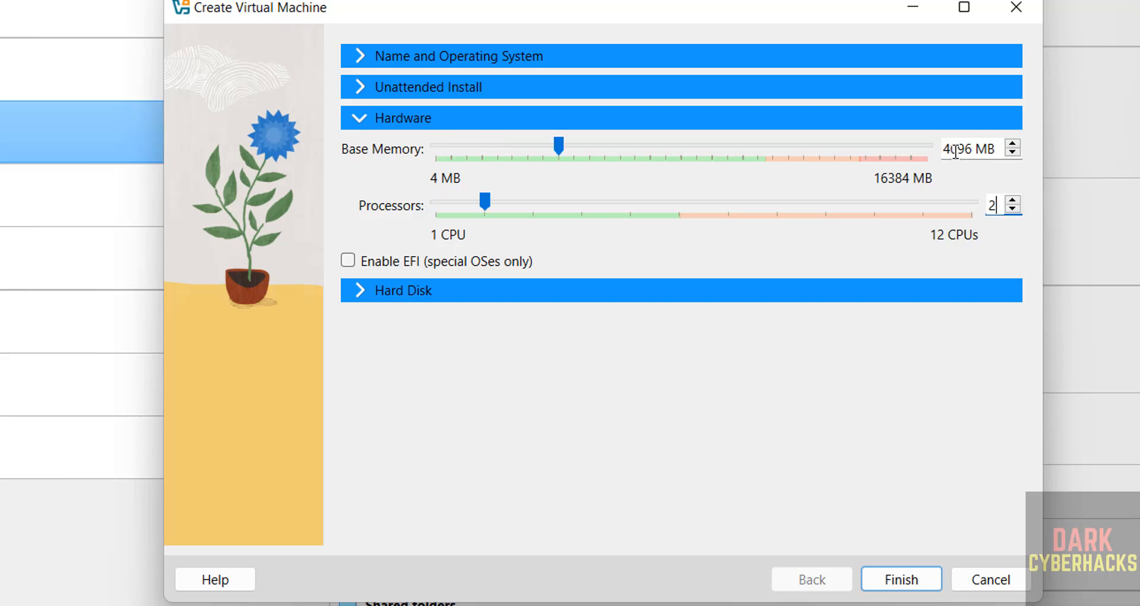
- Set the new virtual hard disk's size to 100 GB and finish creating the virtual machine
click(556, 290)
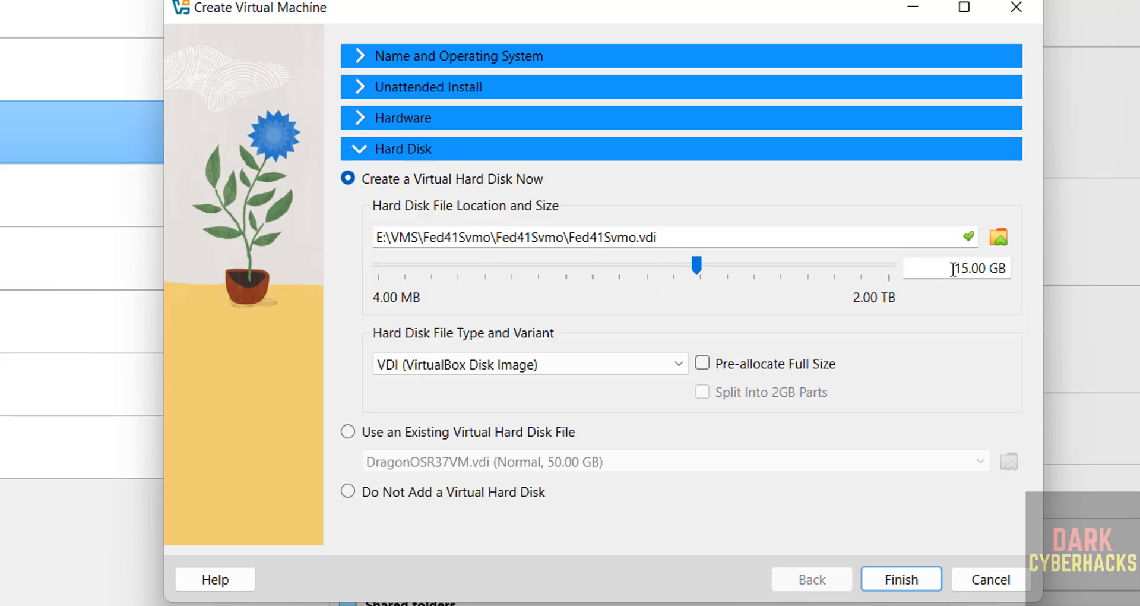
double_click(954, 268)
text(100)
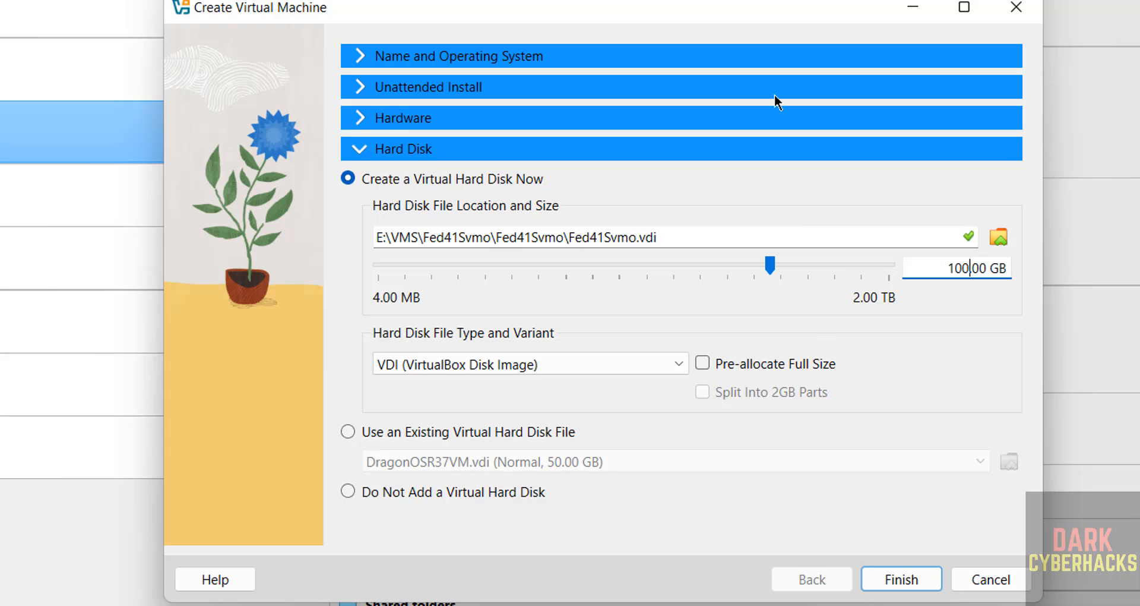
click(914, 588)
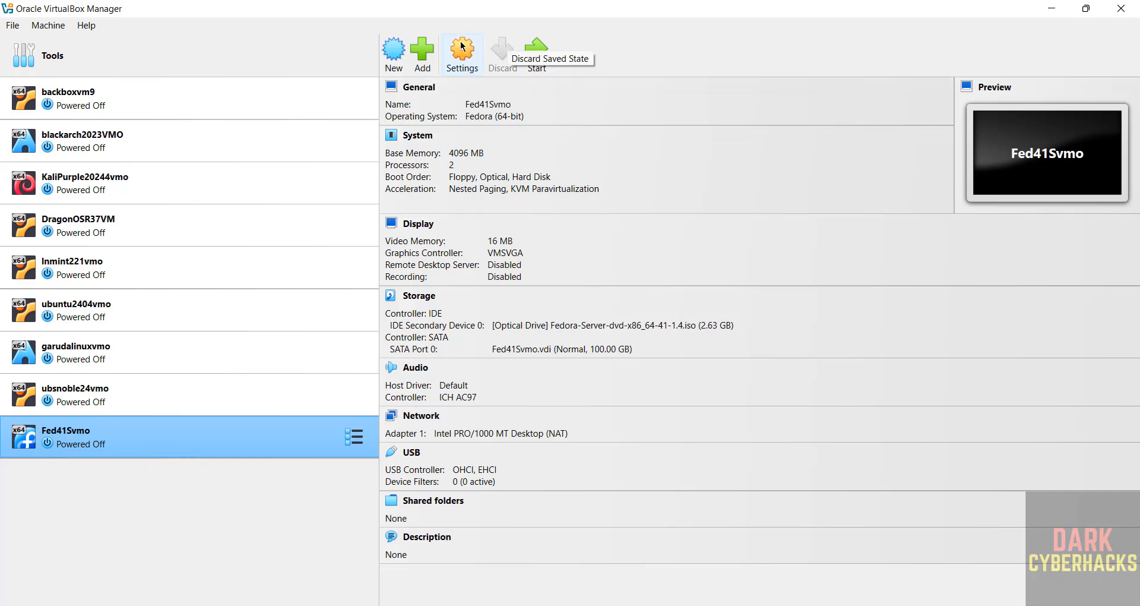
right_click(149, 423)
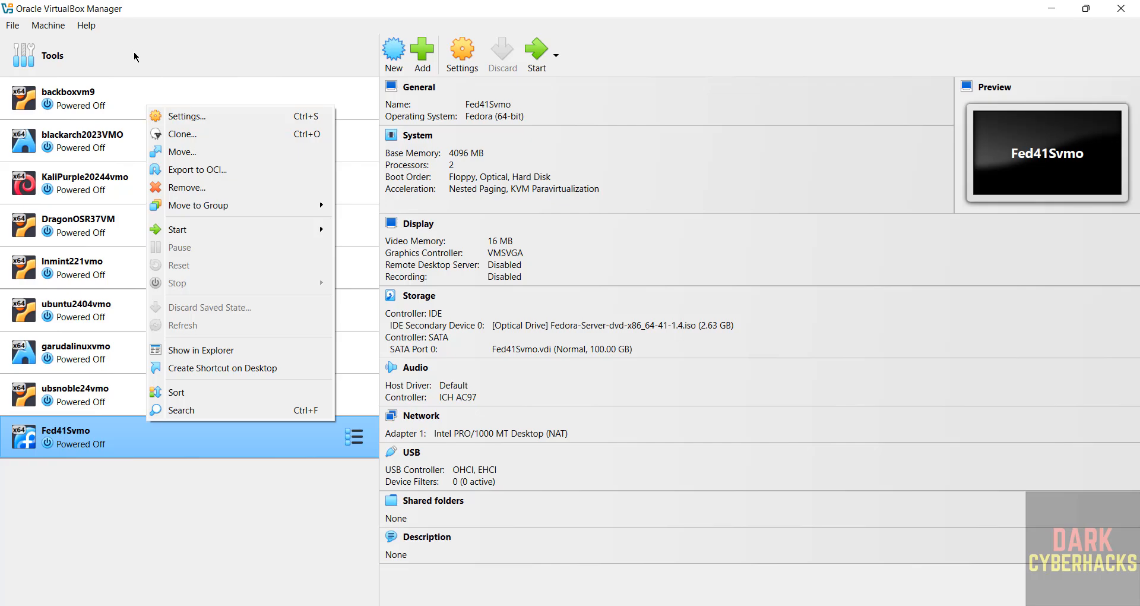
click(50, 26)
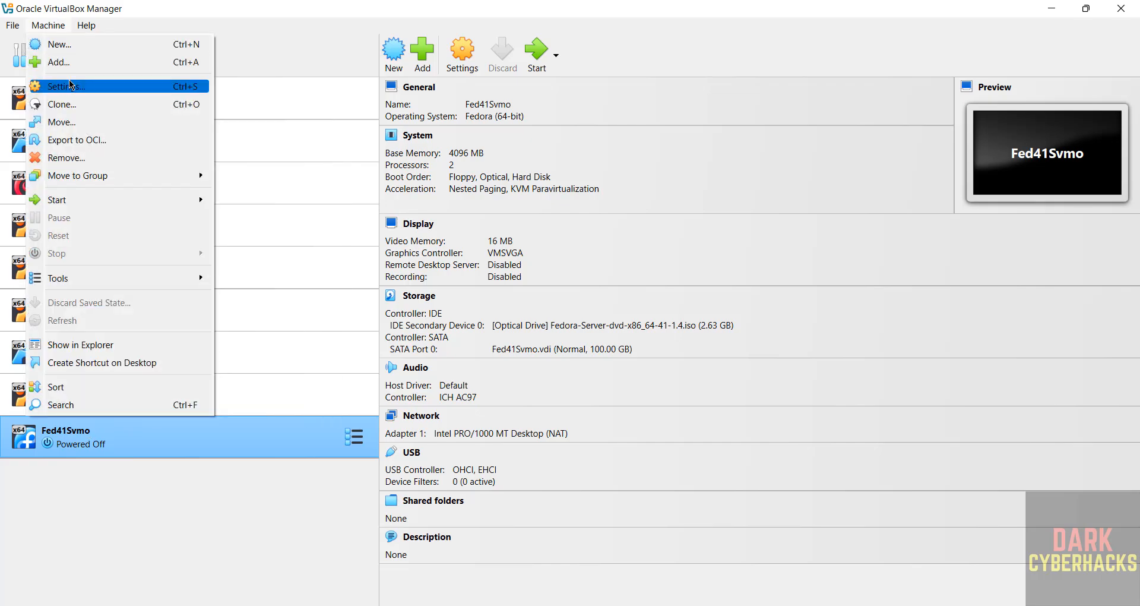
click(300, 24)
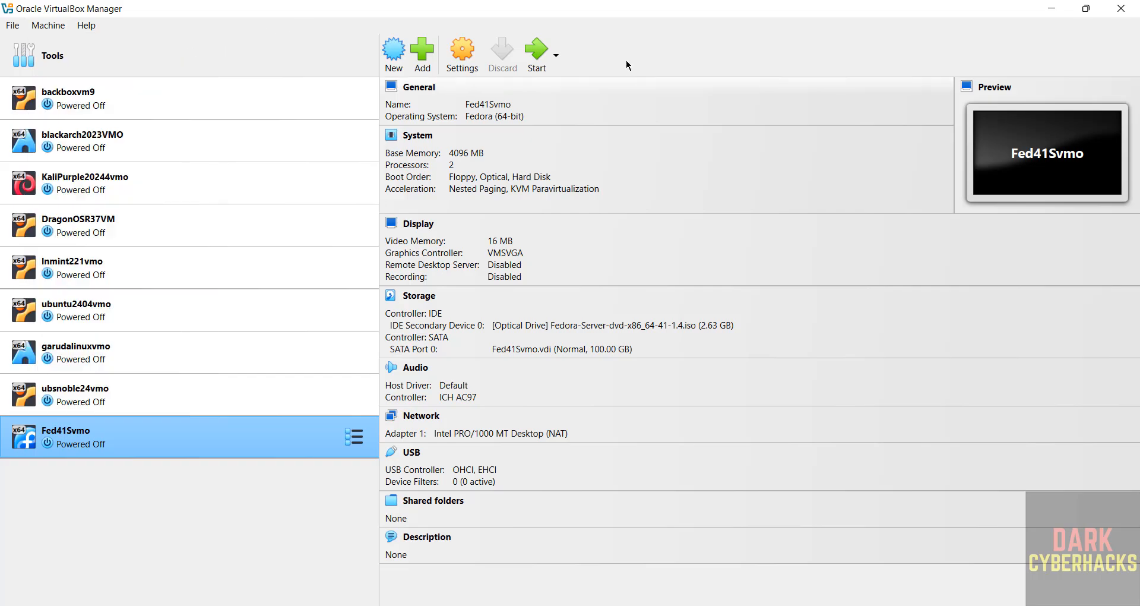
- Attach network Adapter 1 of the Fed41Svmo virtual machine to Bridged Adapter and save the settings
click(469, 54)
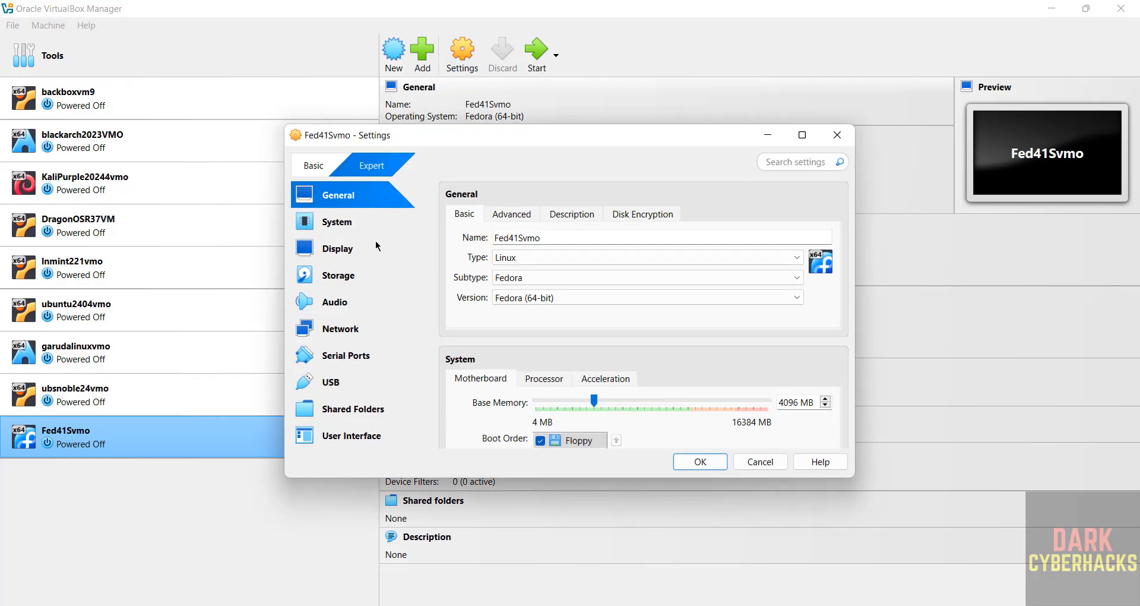
click(340, 332)
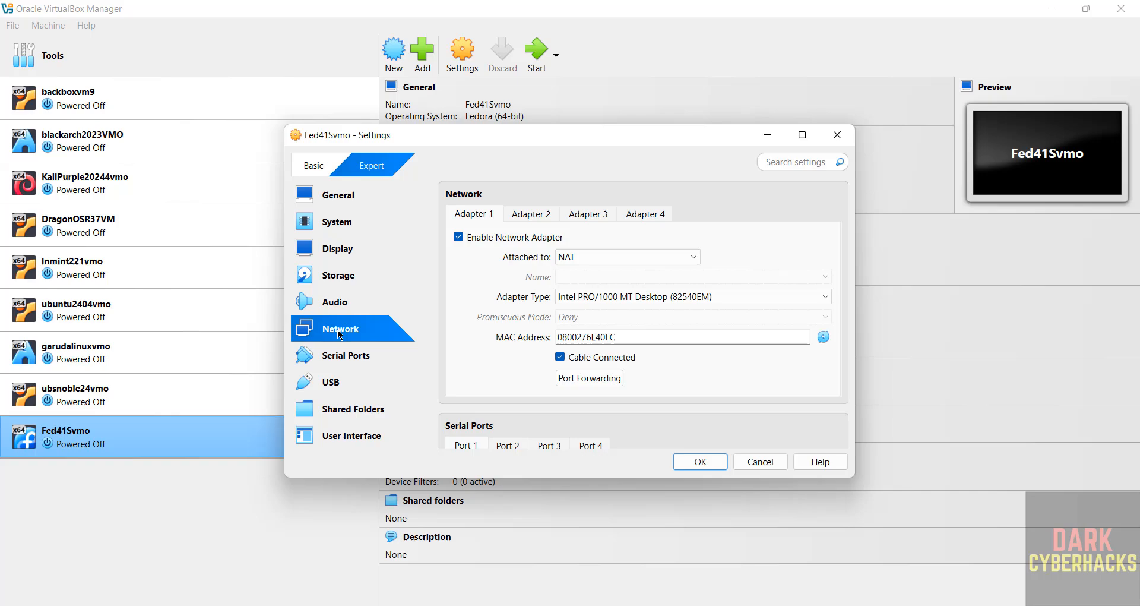
click(642, 255)
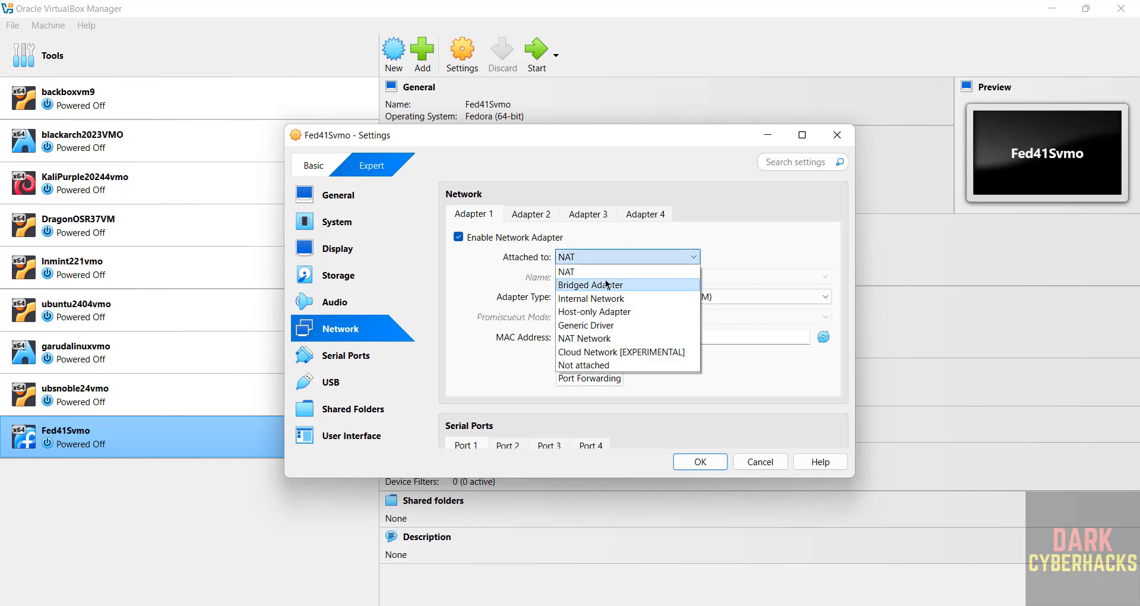
click(603, 285)
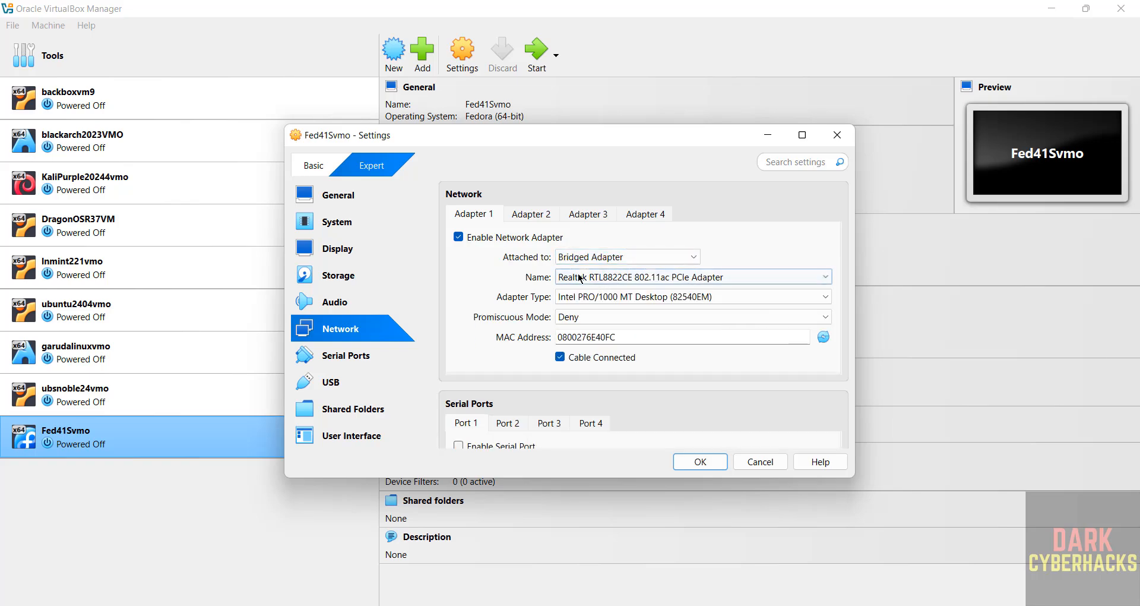
click(707, 467)
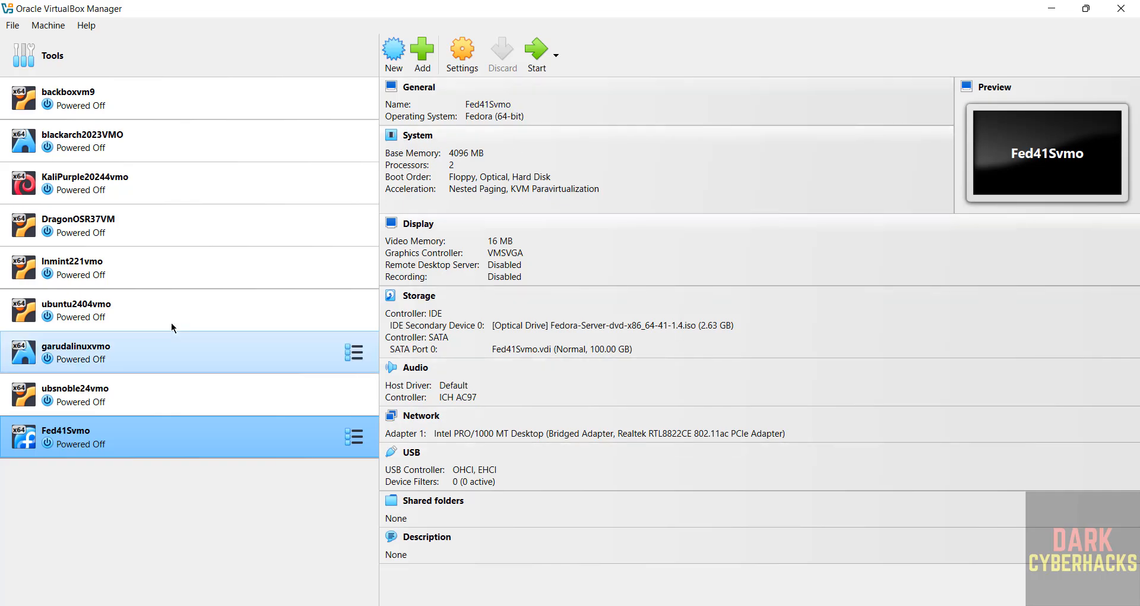
- Start the Fed41Svmo virtual machine and boot the Install Fedora 41 entry with its window maximized
click(538, 47)
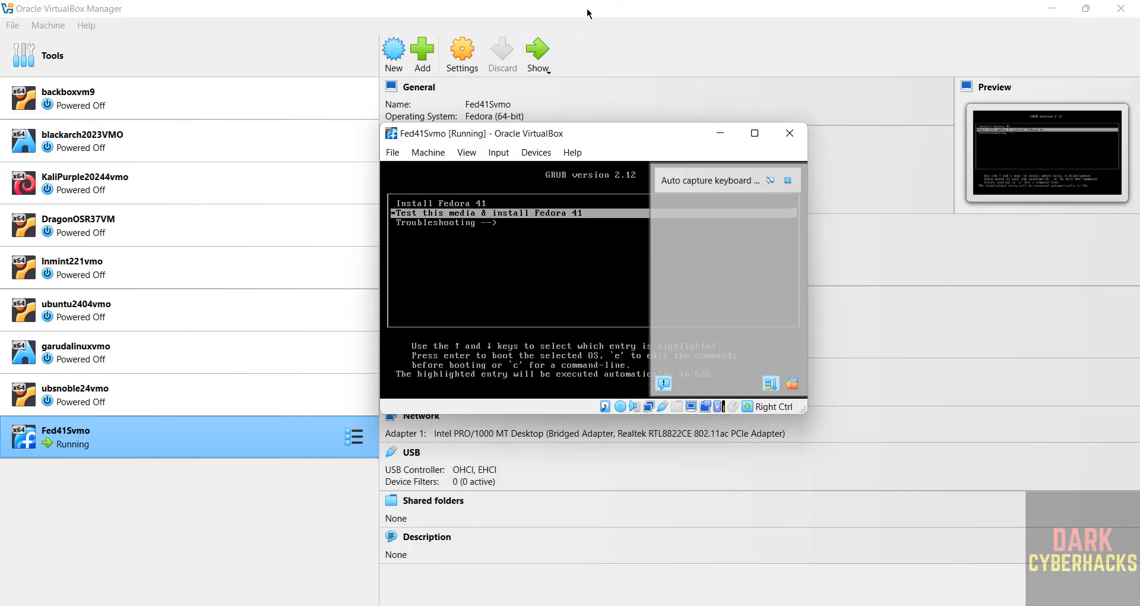
key(Down)
key(Up)
key(Up)
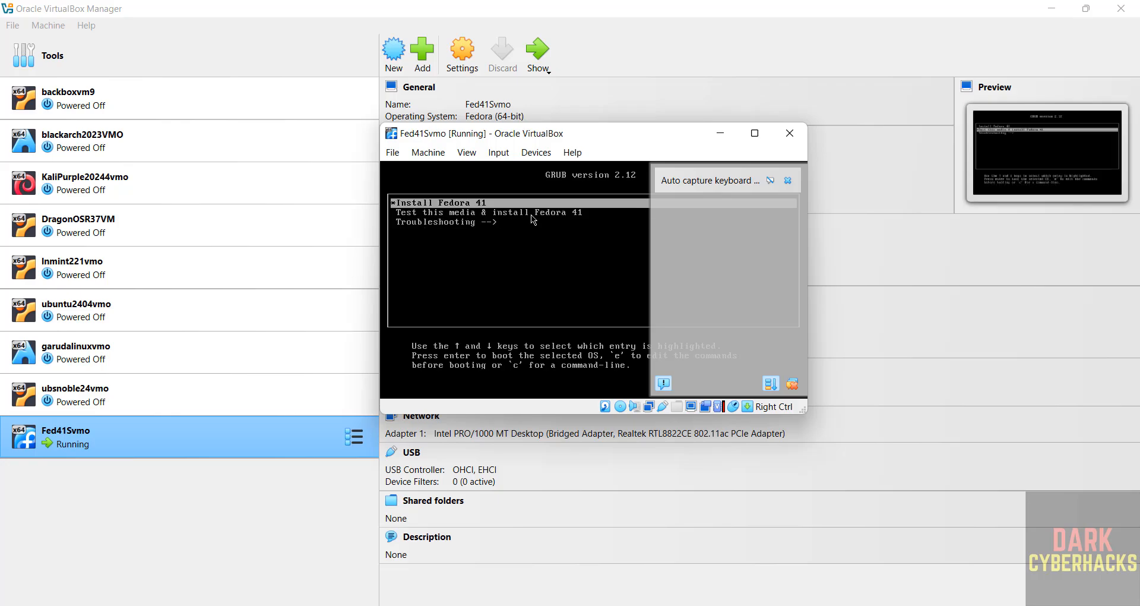
click(762, 135)
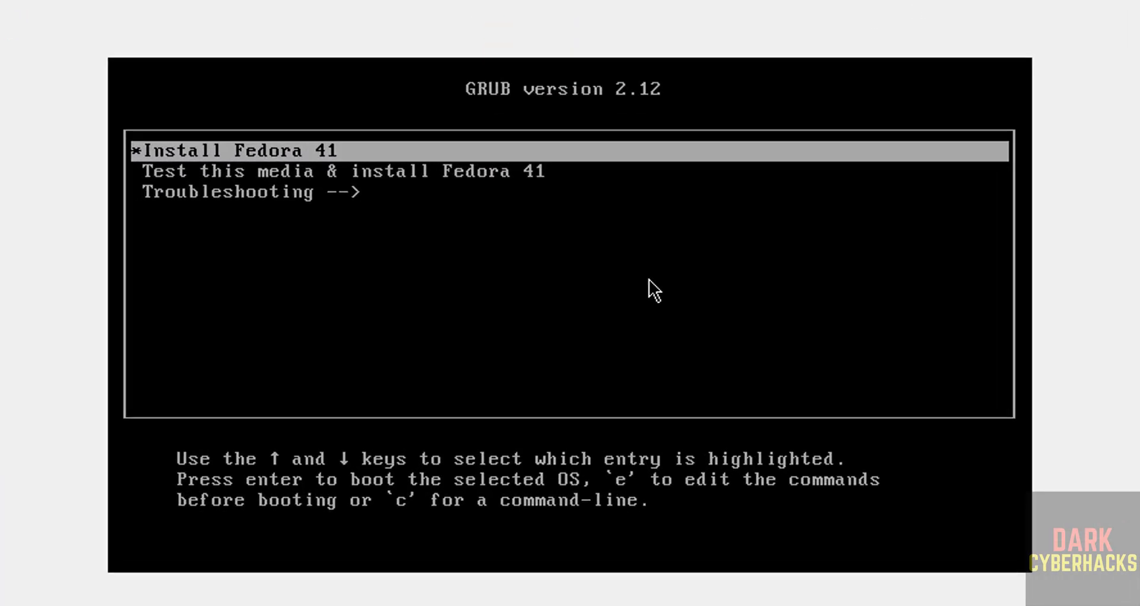
key(Down)
key(Up)
key(Down)
key(Up)
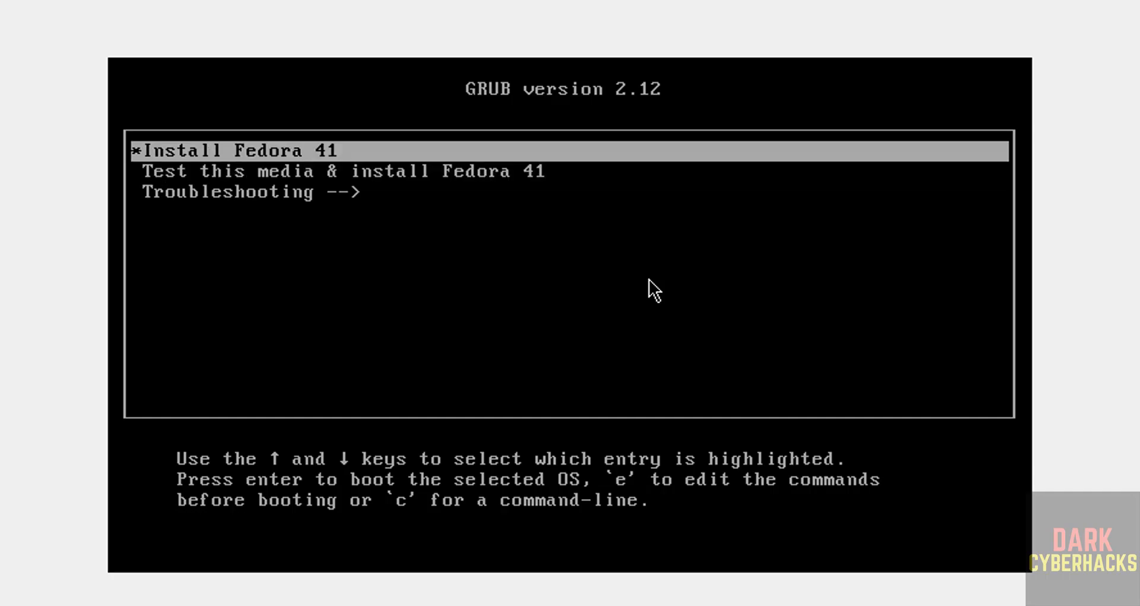
key(Return)
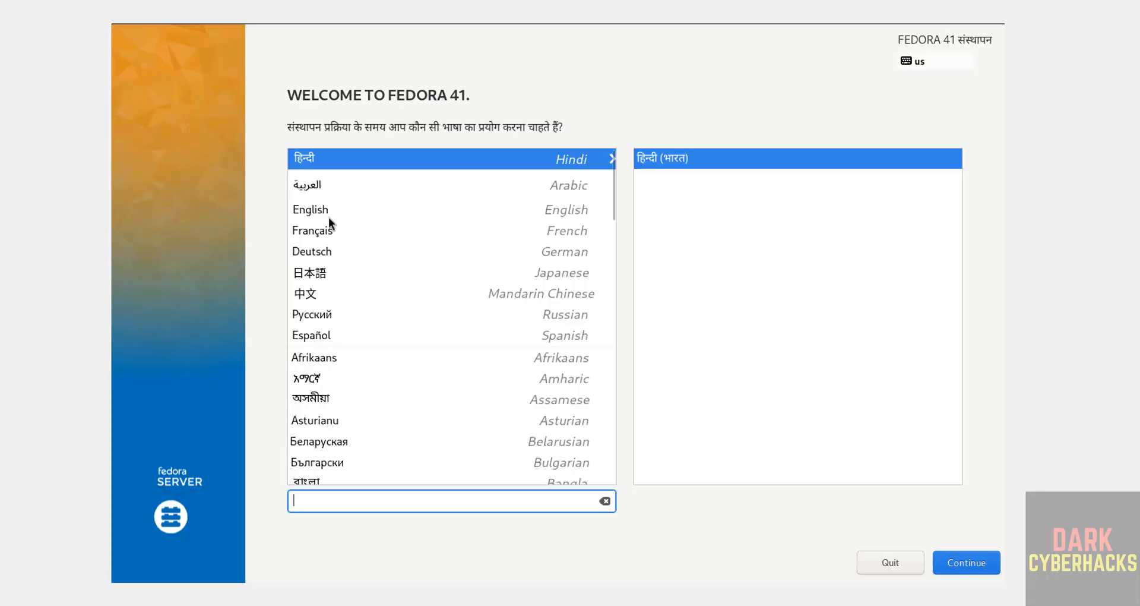
- Choose English (United States) as the installation language and accept the ATA VBOX HARDDISK with automatic storage configuration as the installation destination
click(329, 212)
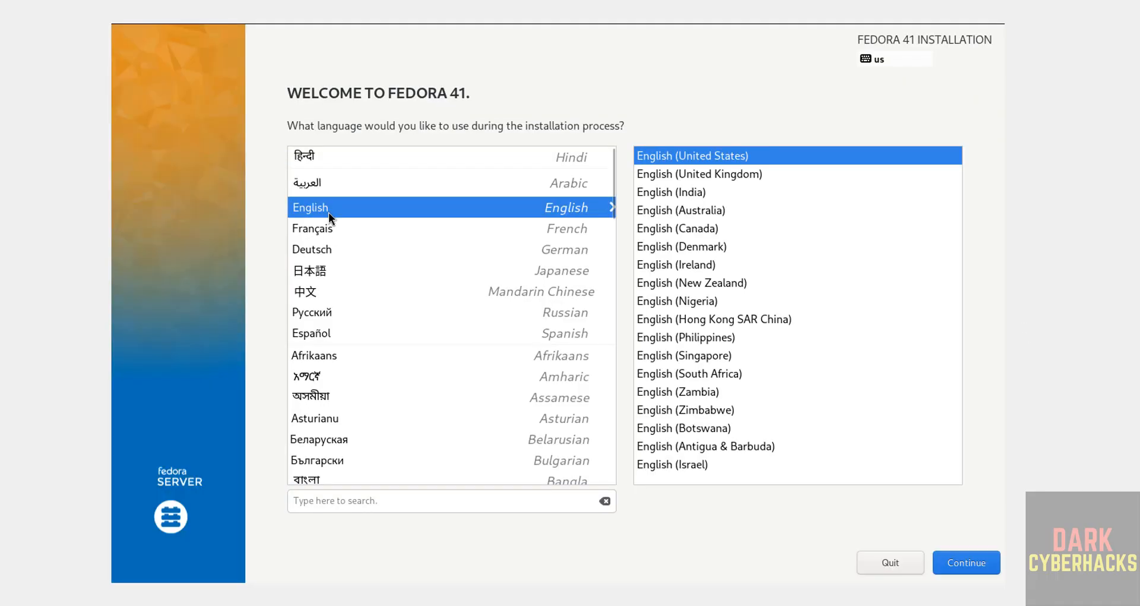
click(974, 565)
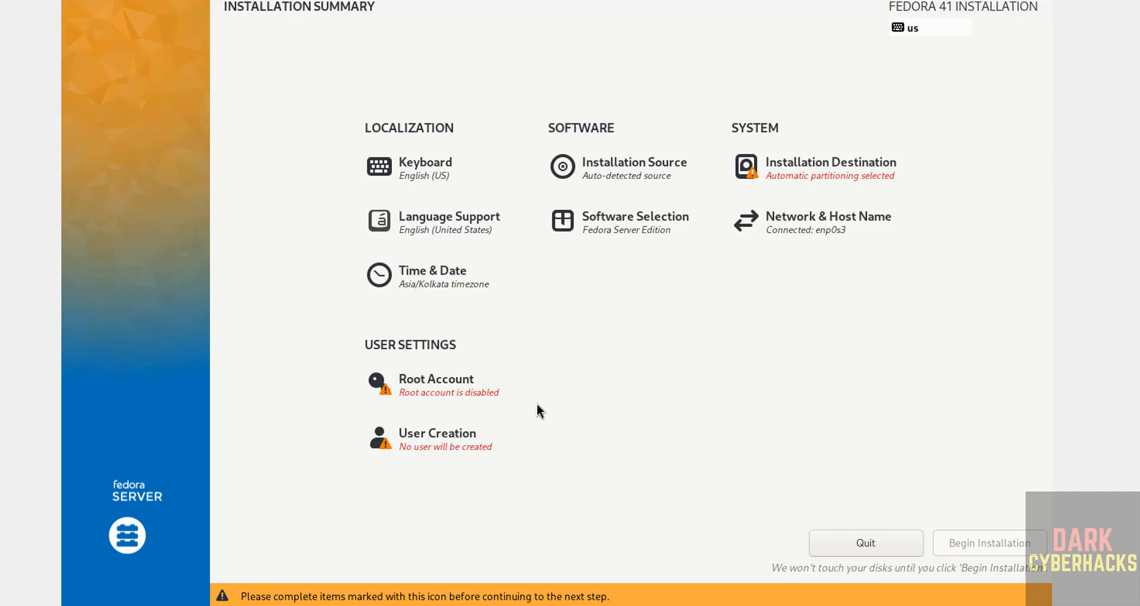
click(809, 166)
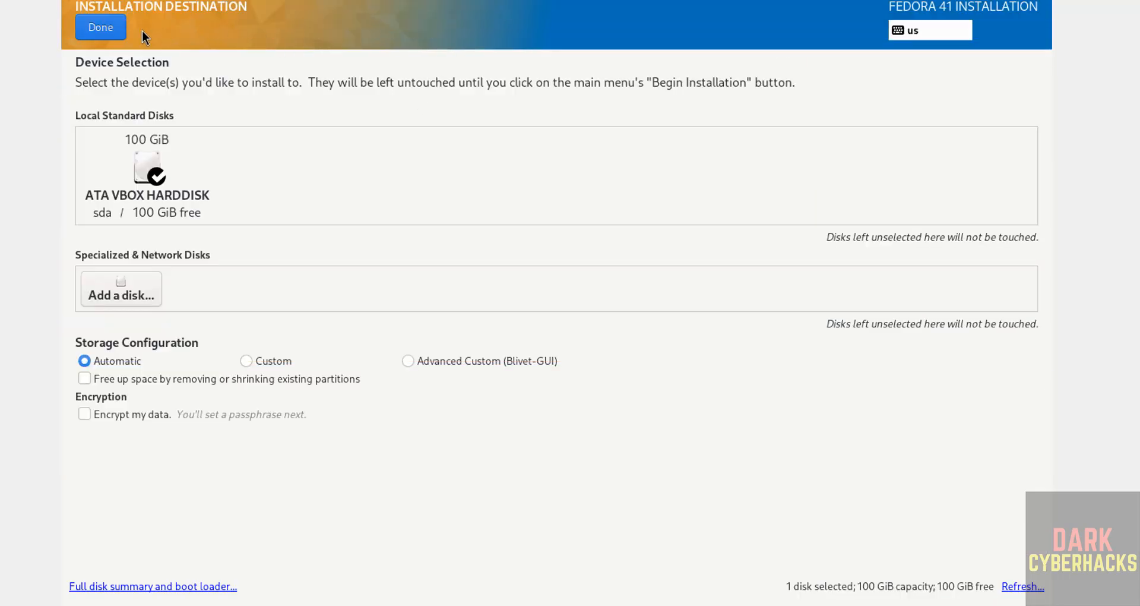
click(101, 27)
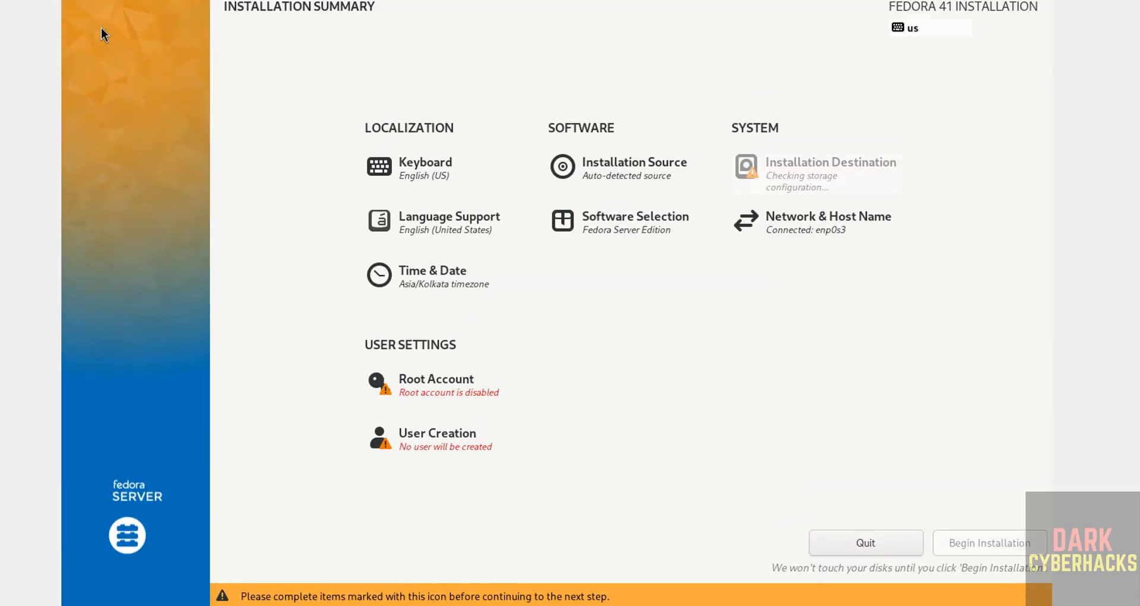
- Enable the root account, enter and confirm the root password, and accept it despite being weak
click(462, 390)
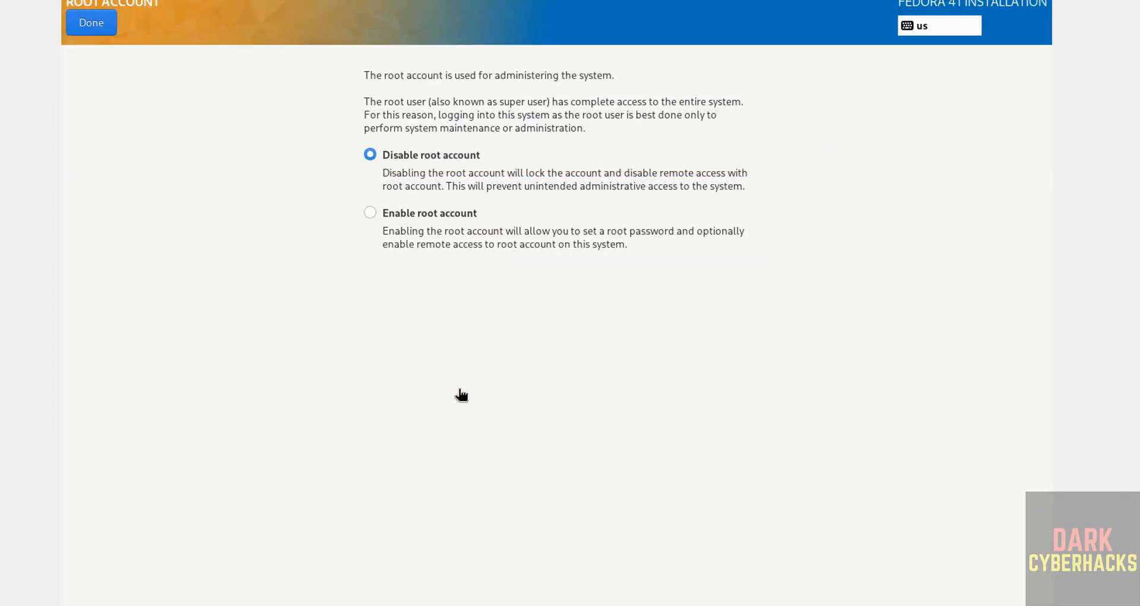
click(423, 219)
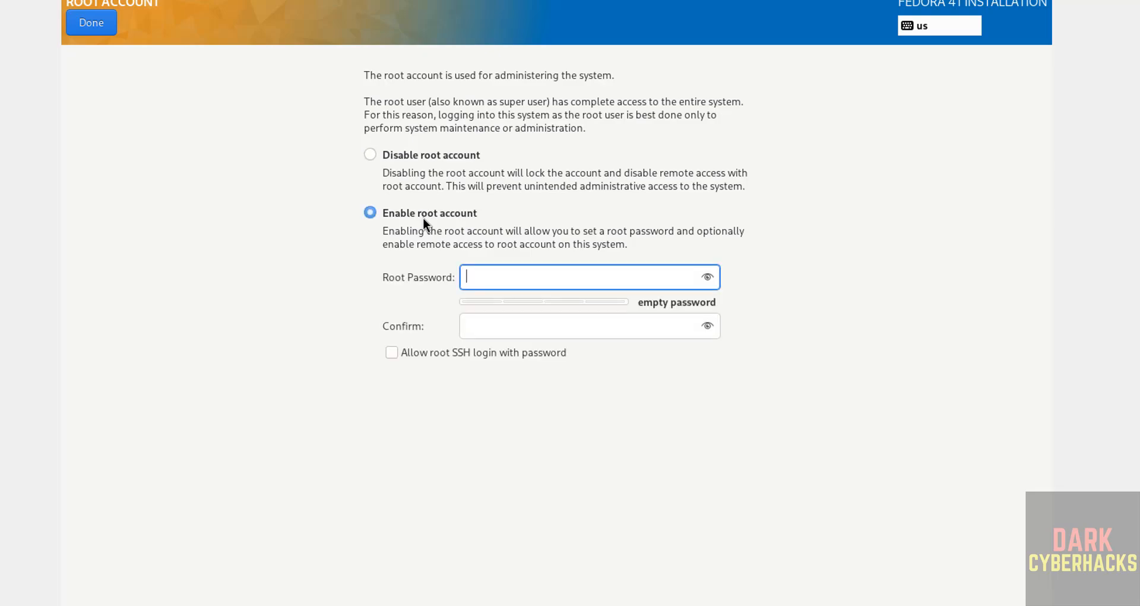
text(12345)
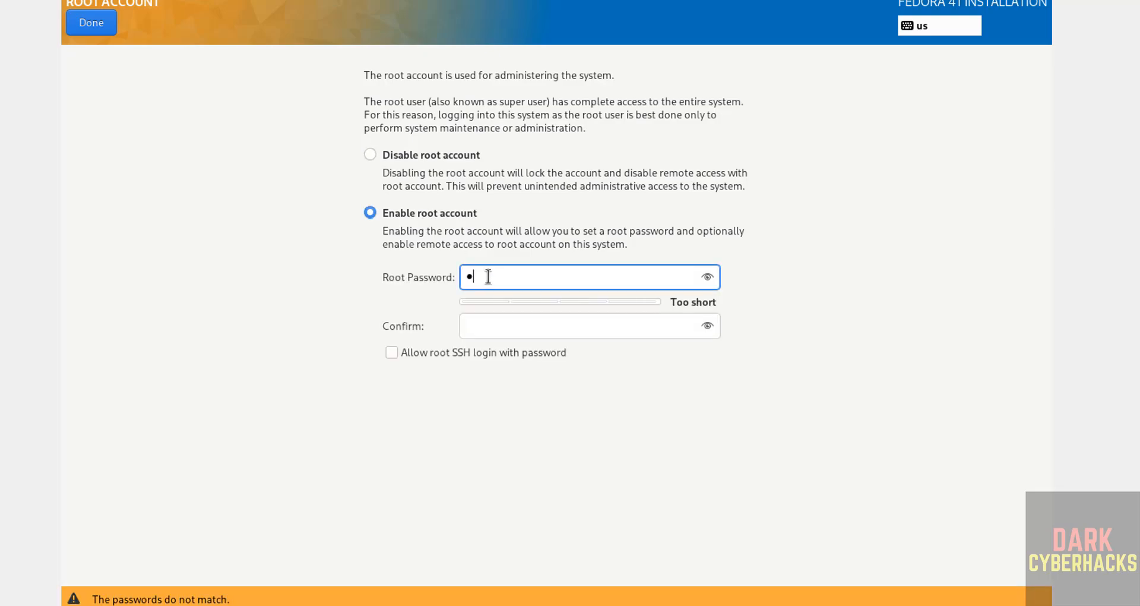
text(6789)
key(Tab)
text(123456)
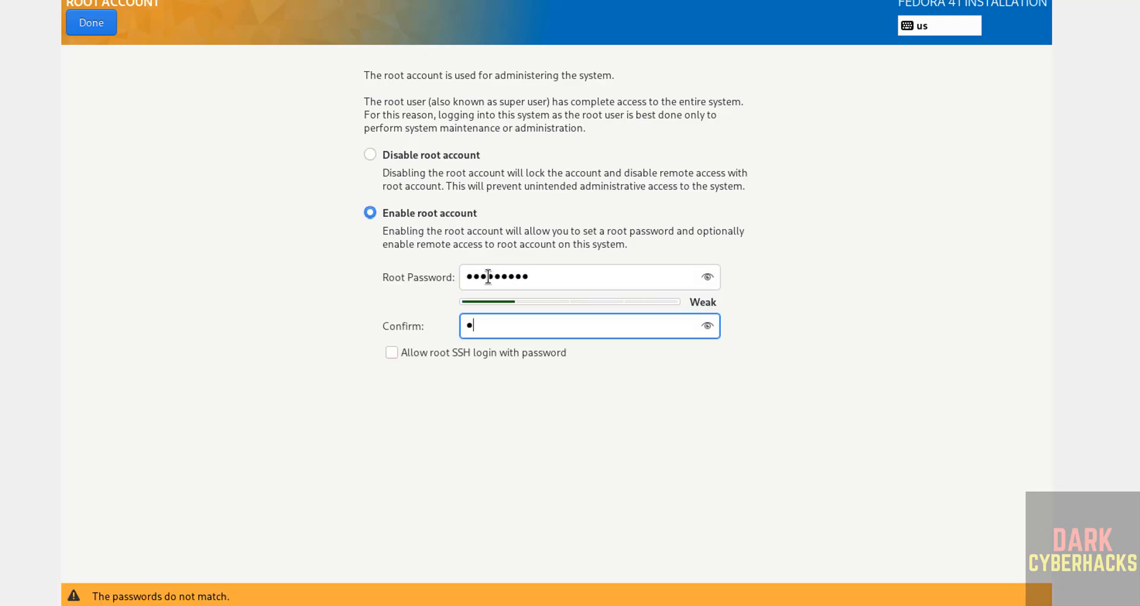
text(789)
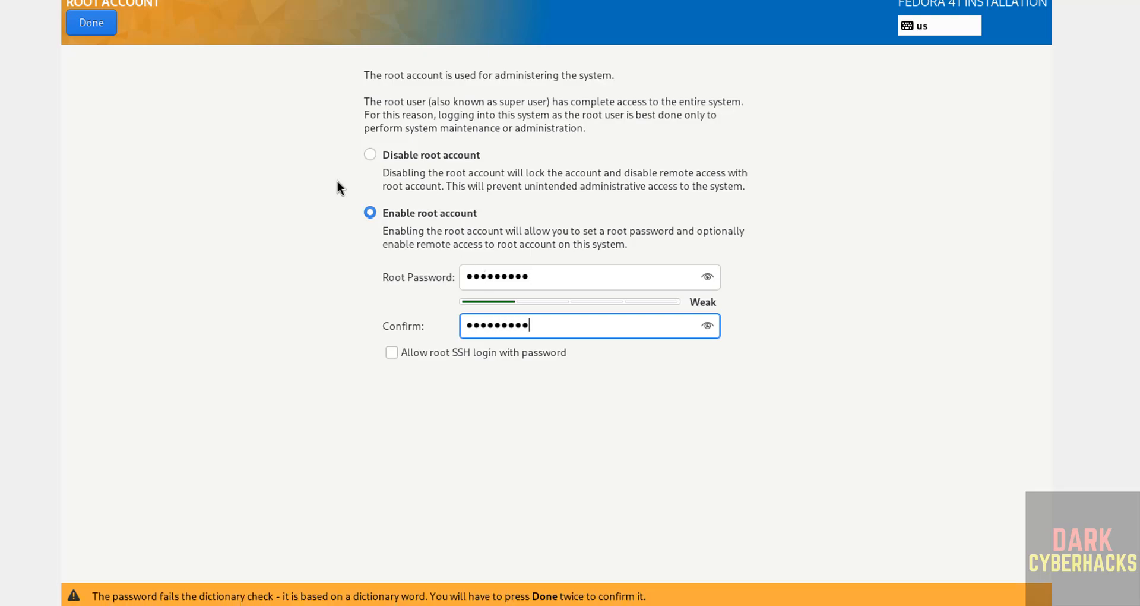
click(91, 24)
click(91, 23)
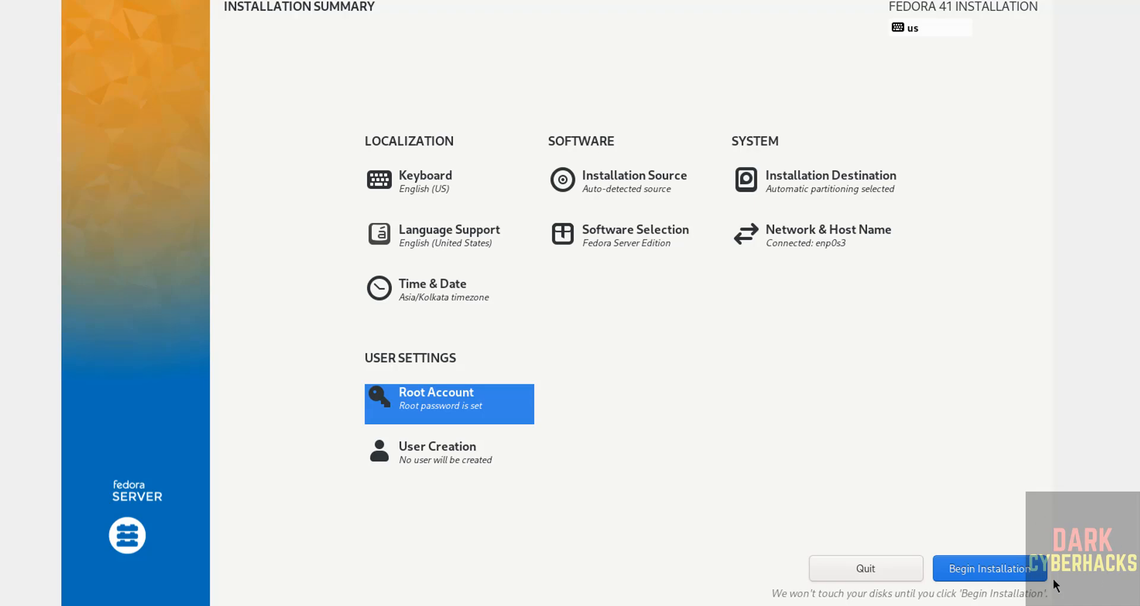
- Create the administrator user r2schools, entering and confirming the account password and accepting it despite being weak
click(433, 463)
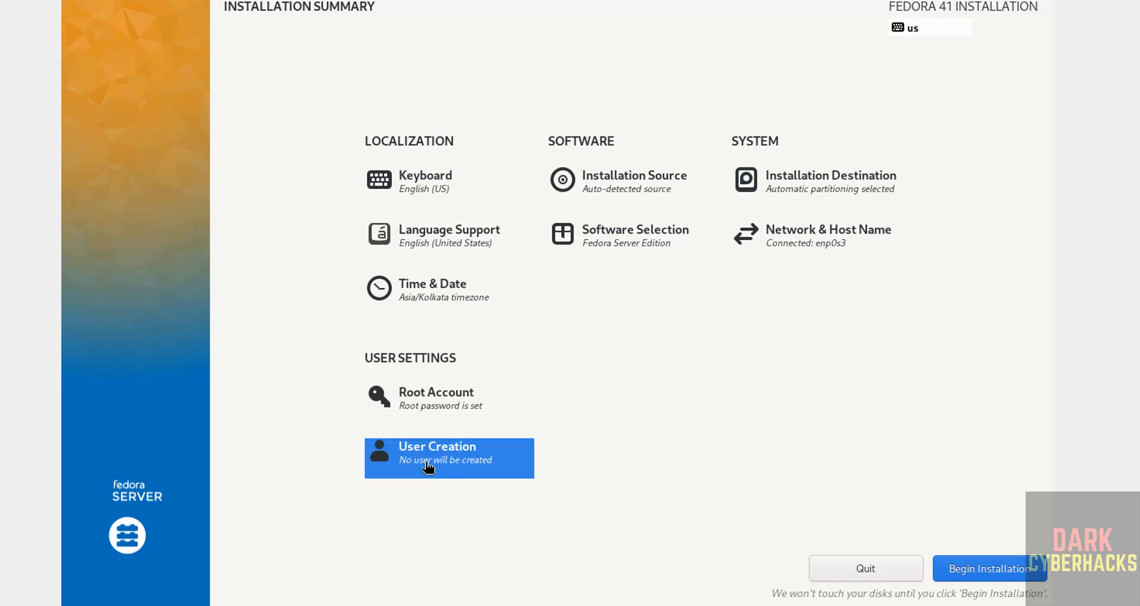
click(427, 466)
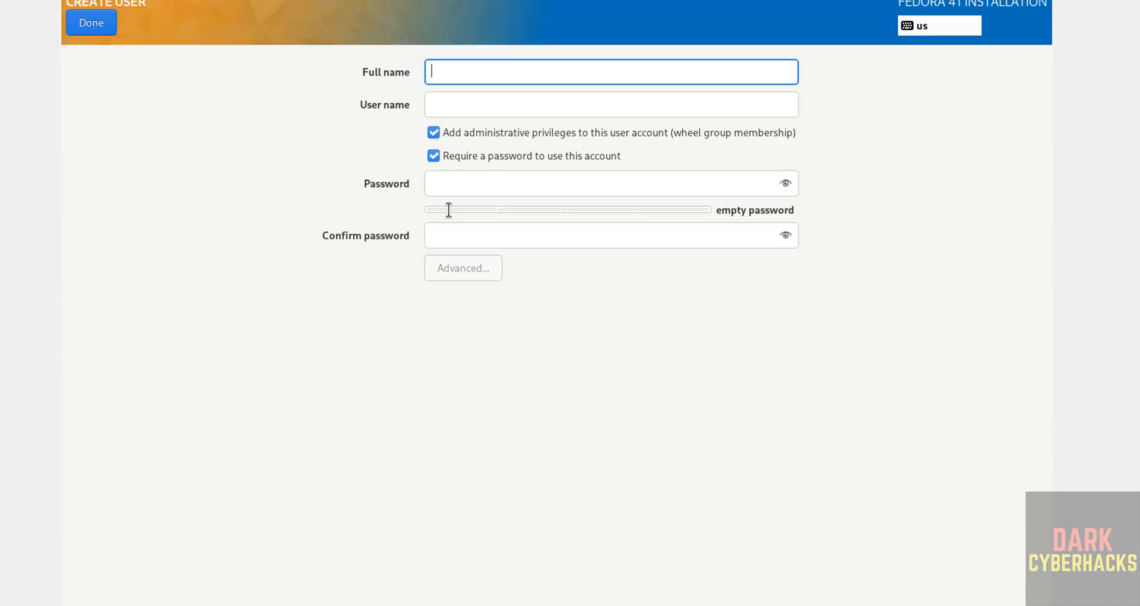
text(r2schools)
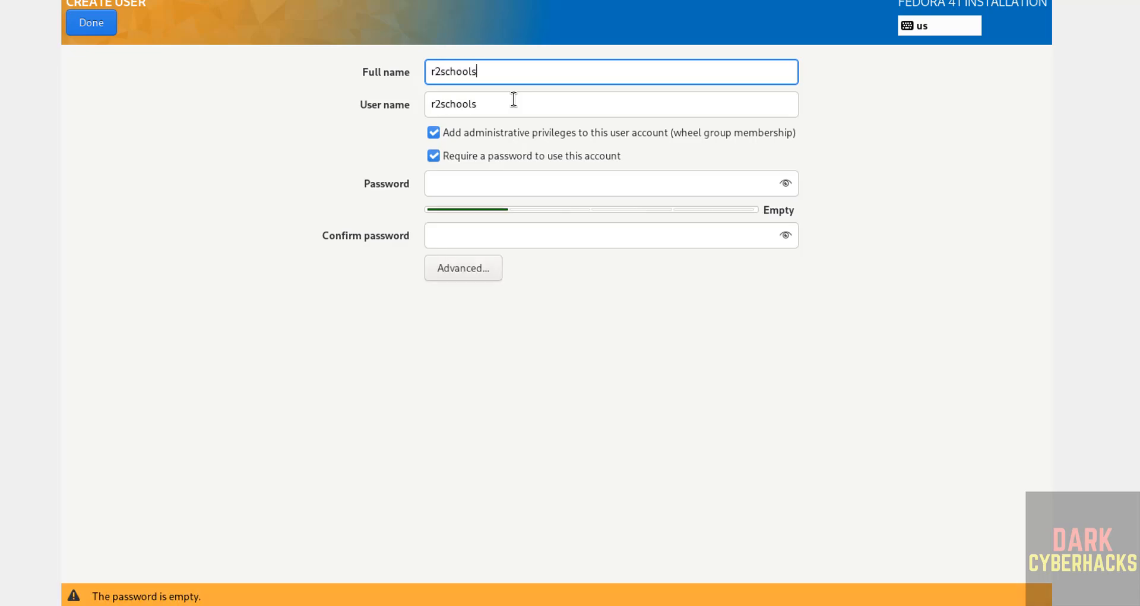
key(Tab)
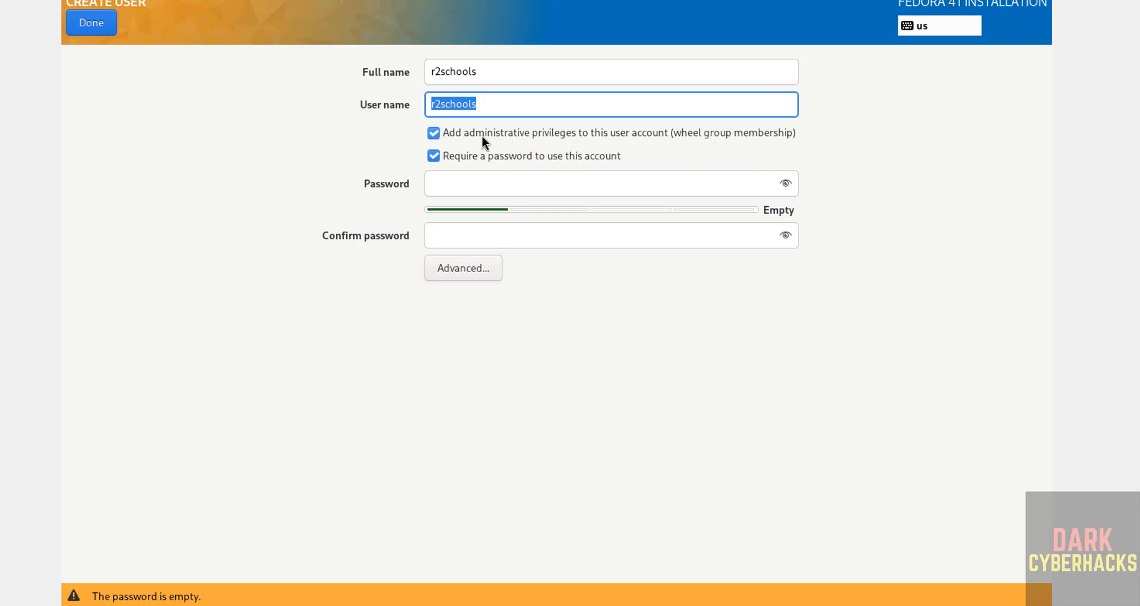
click(452, 175)
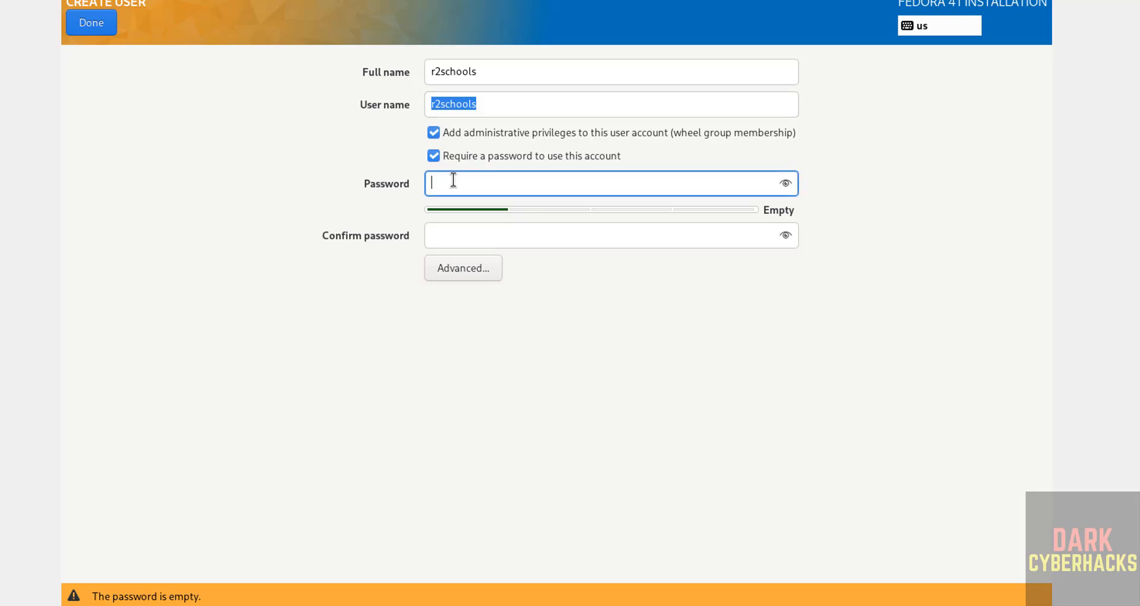
text(*********)
key(Tab)
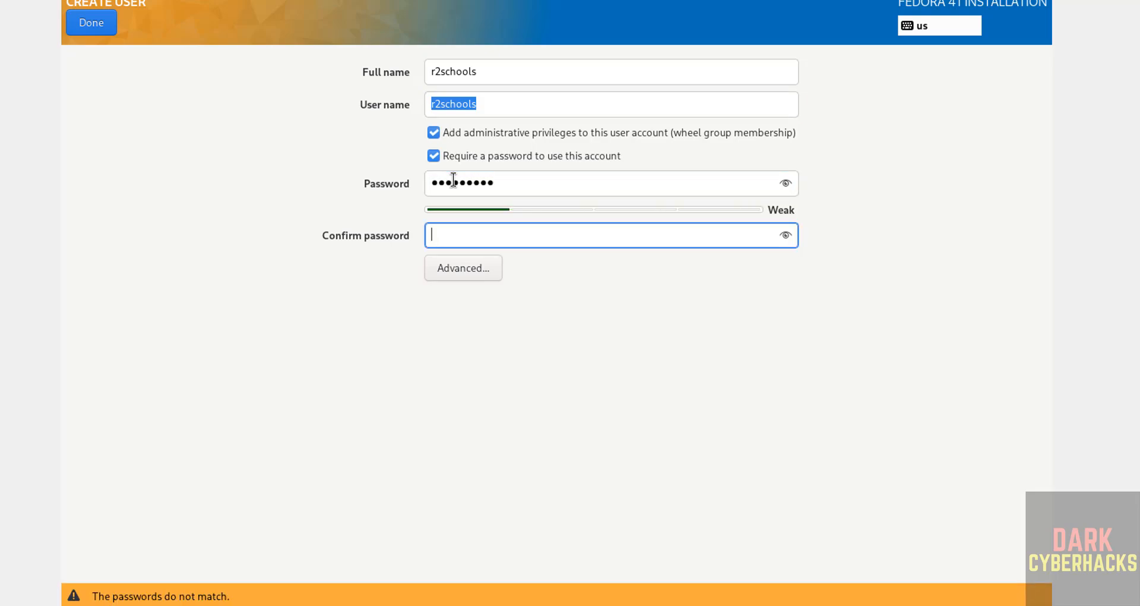
text(*********)
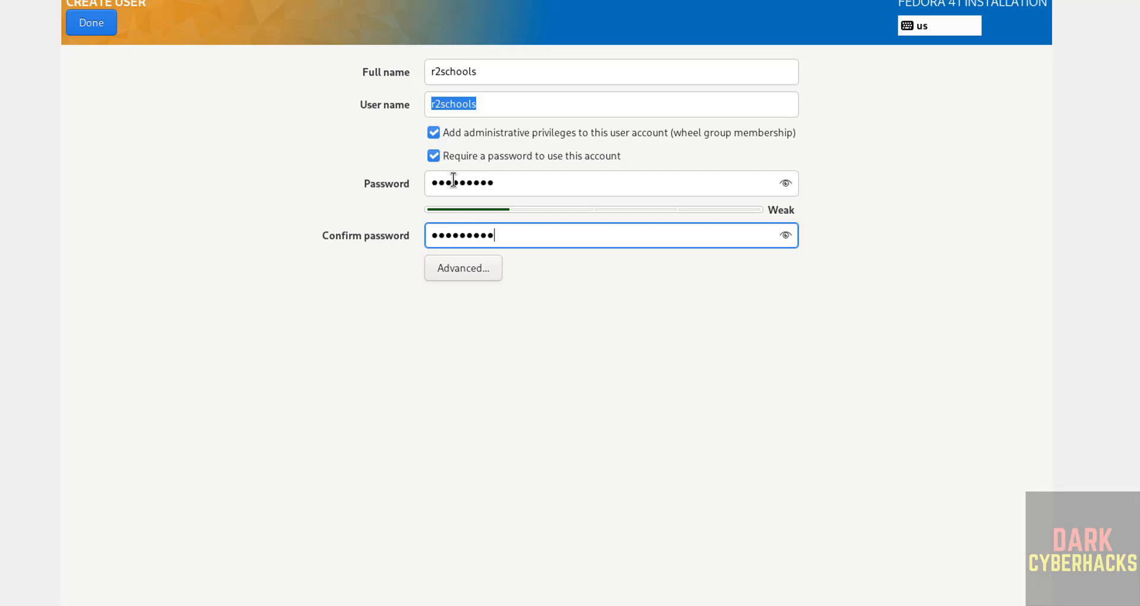
click(104, 23)
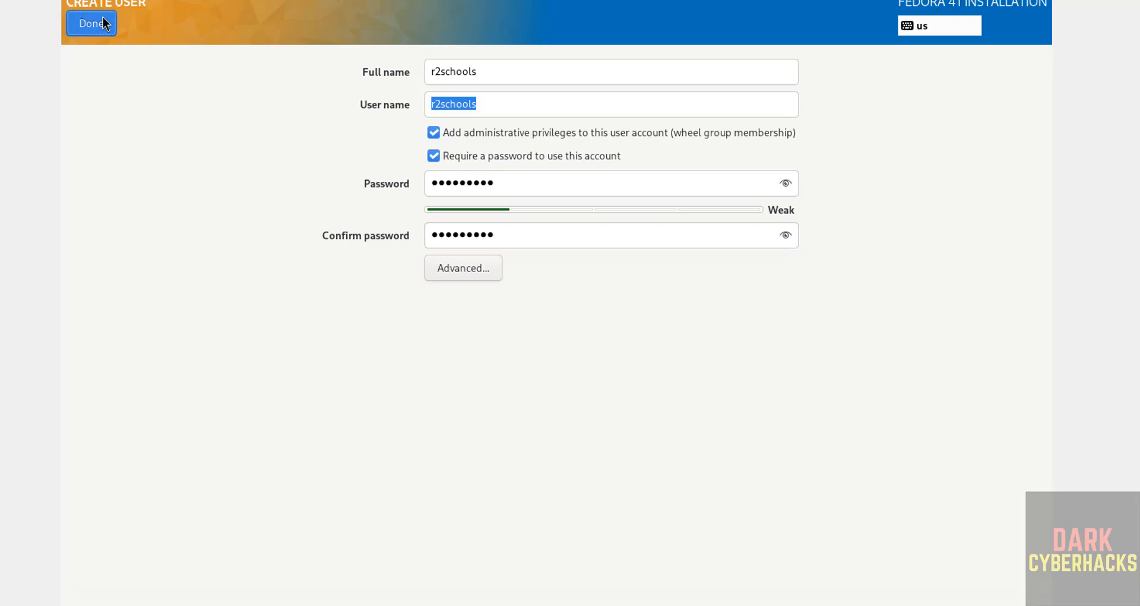
click(105, 23)
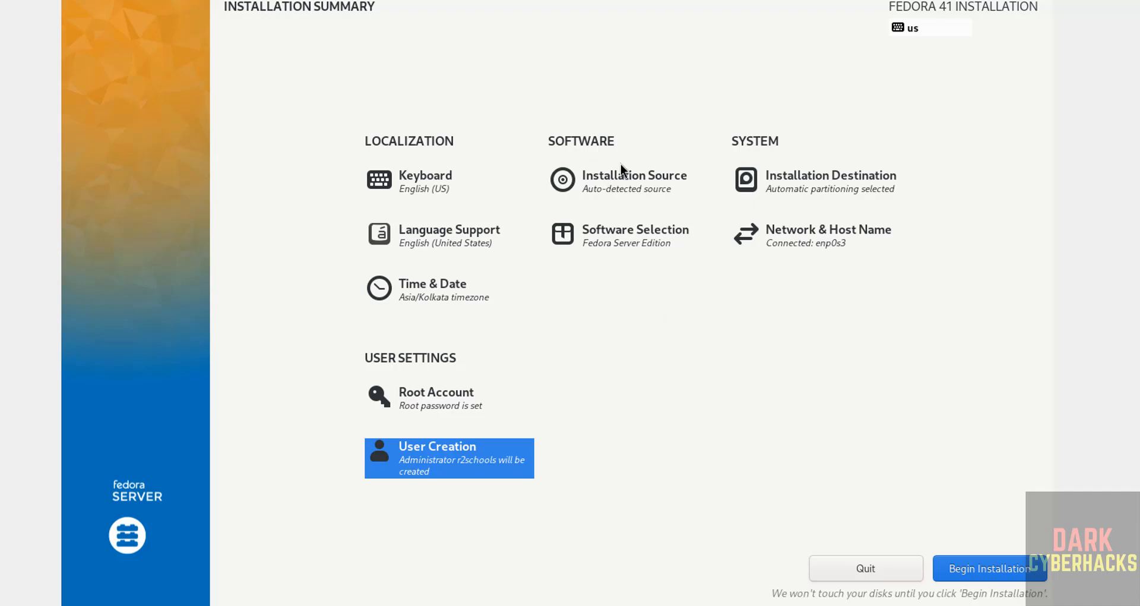
- Review the Software Selection and the Time & Date settings, returning to the installation summary after each
click(618, 241)
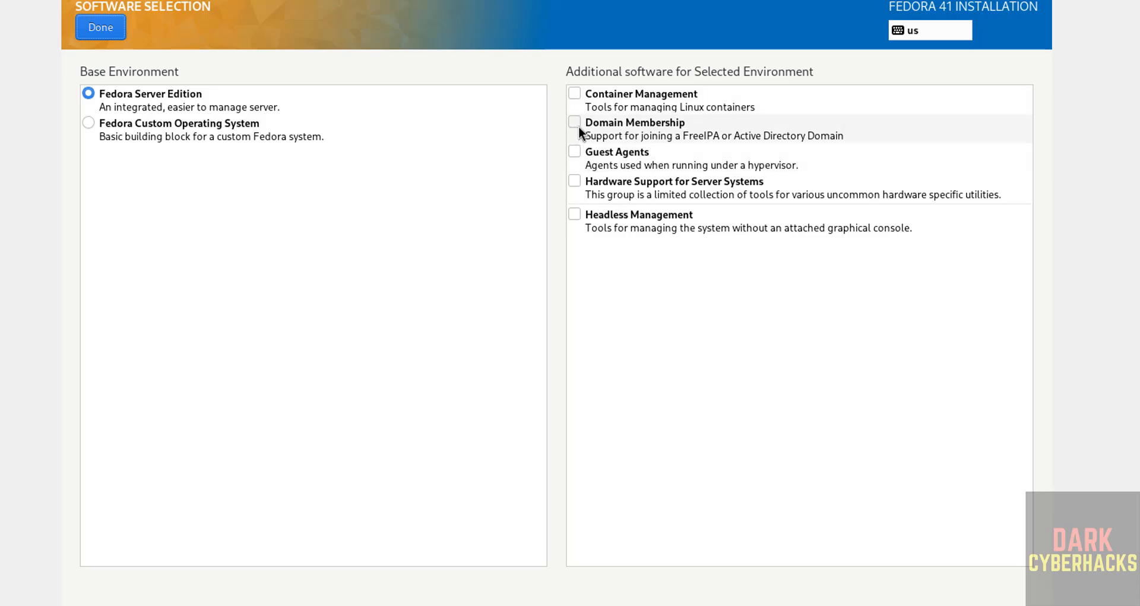
click(101, 28)
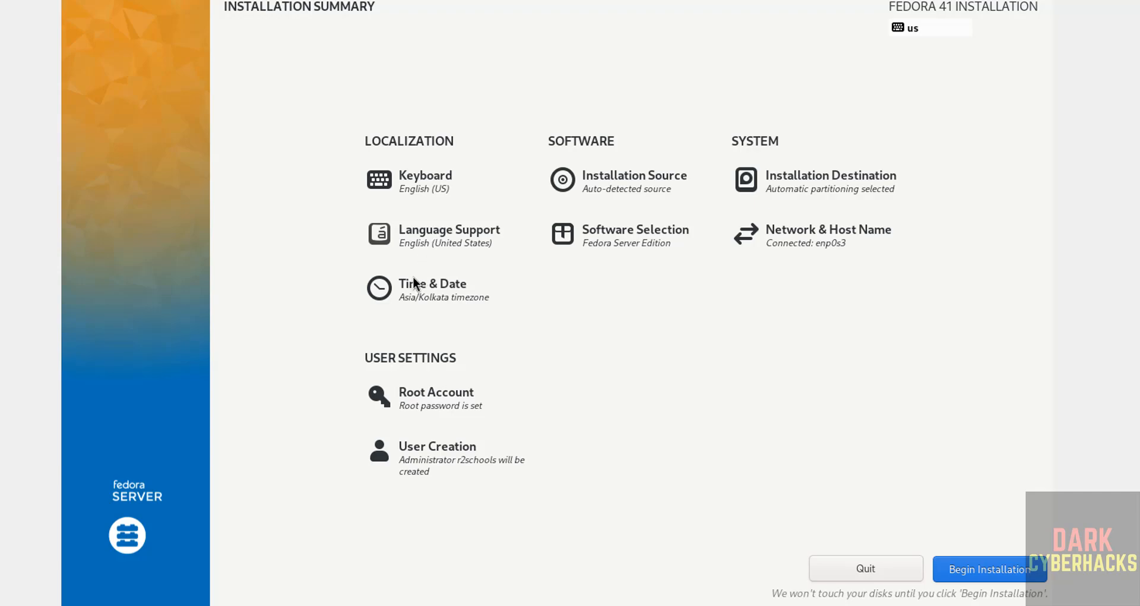
click(416, 283)
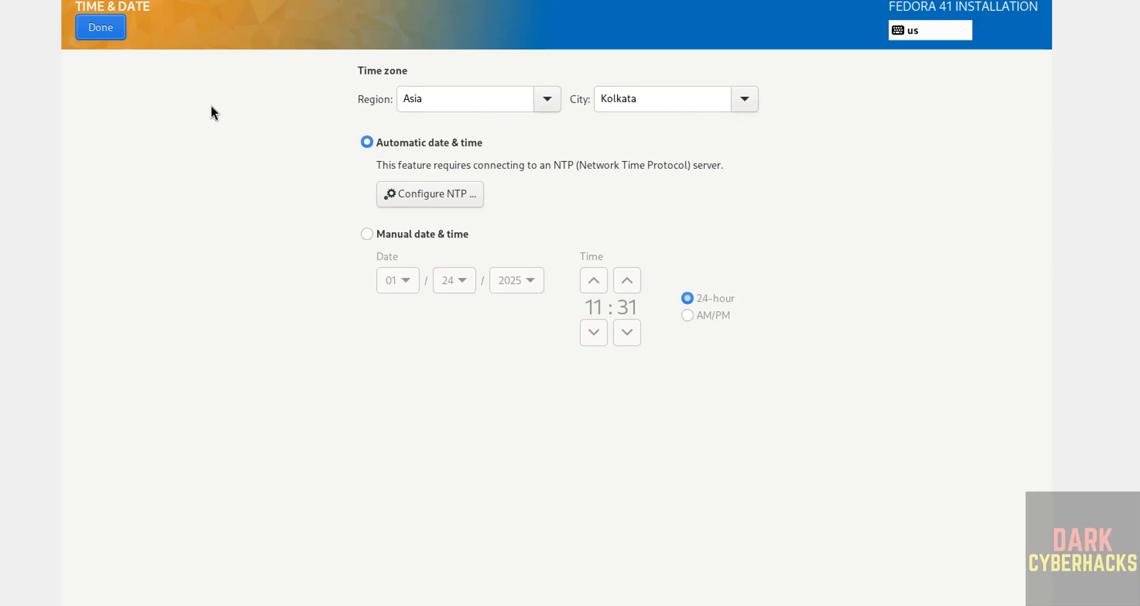
click(102, 33)
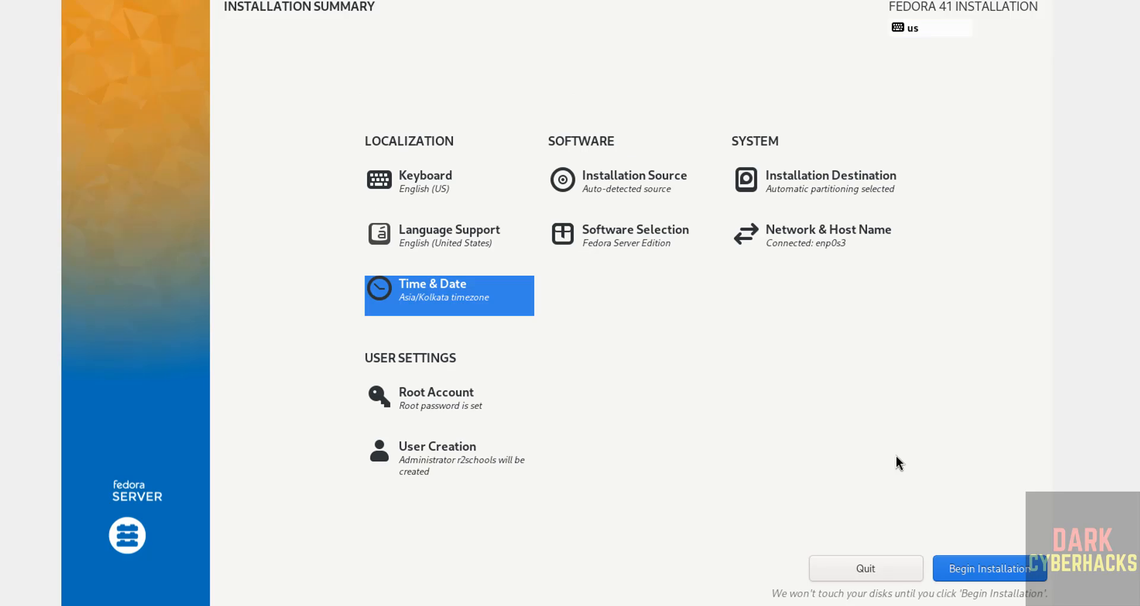
- Begin the Fedora 41 installation and reboot the system once it completes
click(957, 565)
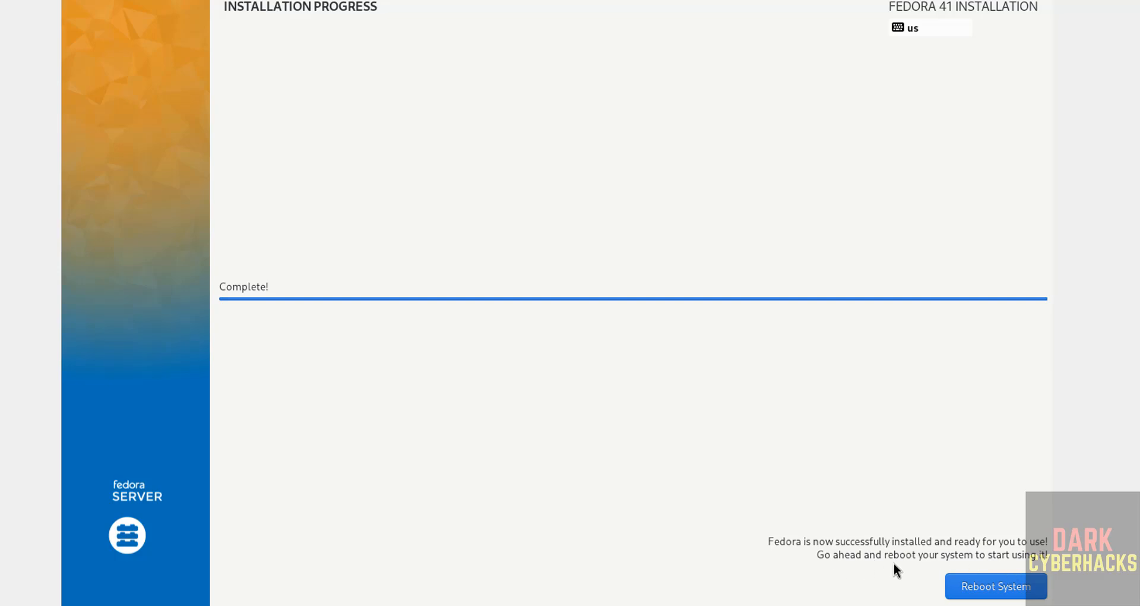
click(975, 589)
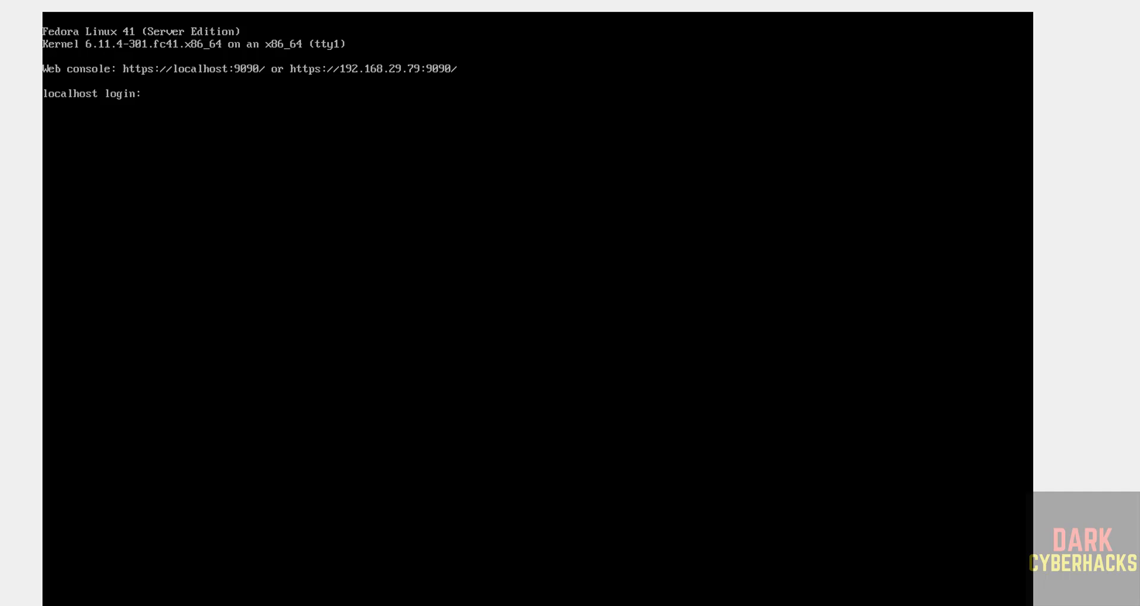
- Log in to the console as r2schools, entering the account password
text(r2schools)
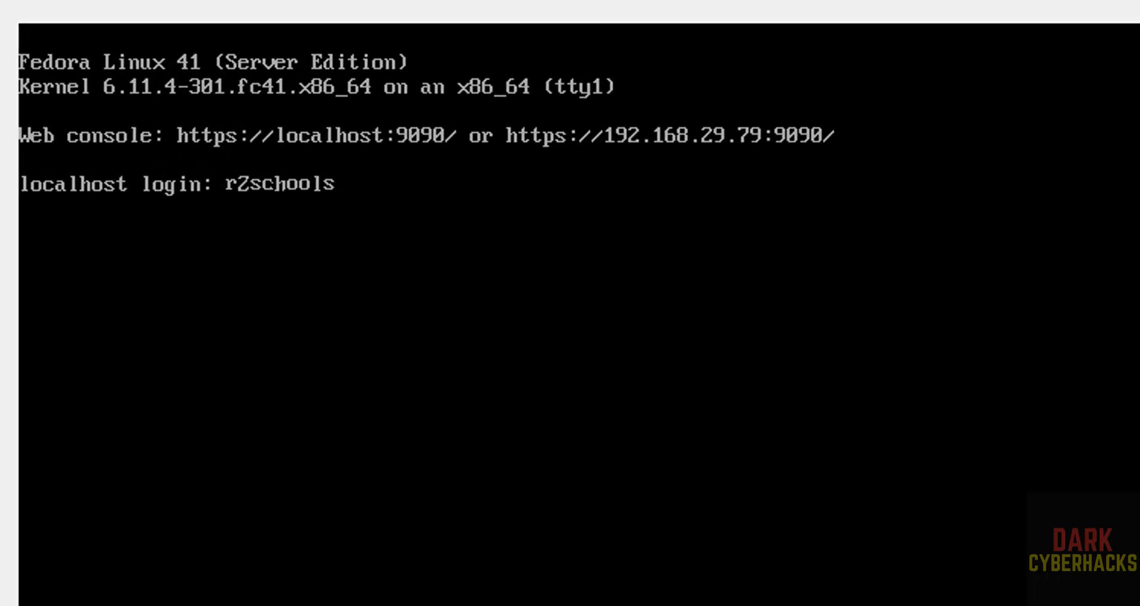
key(Return)
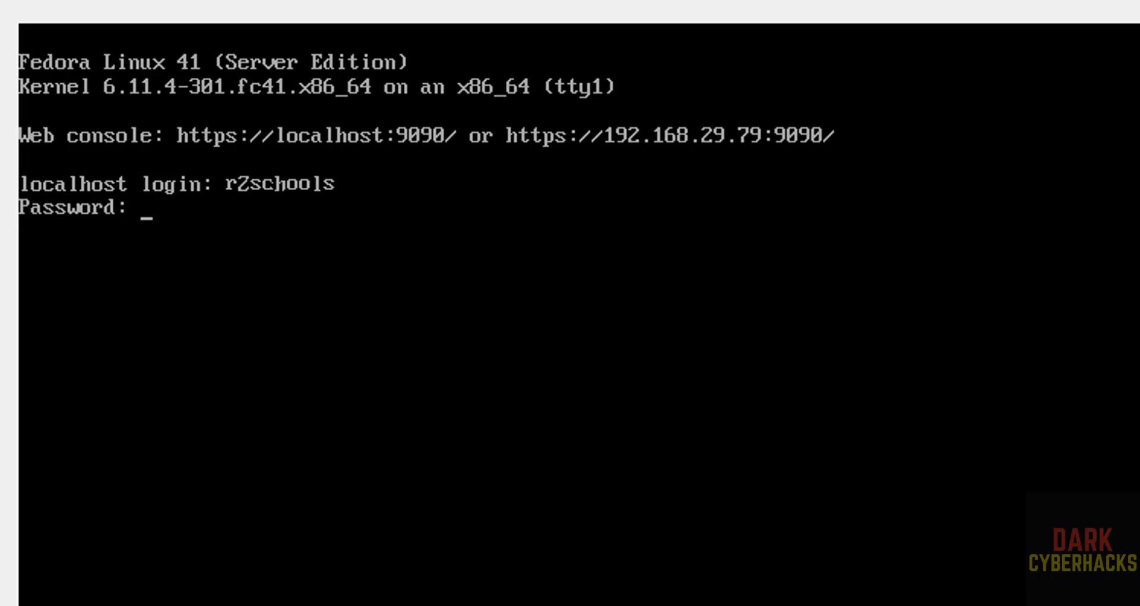
key(Return)
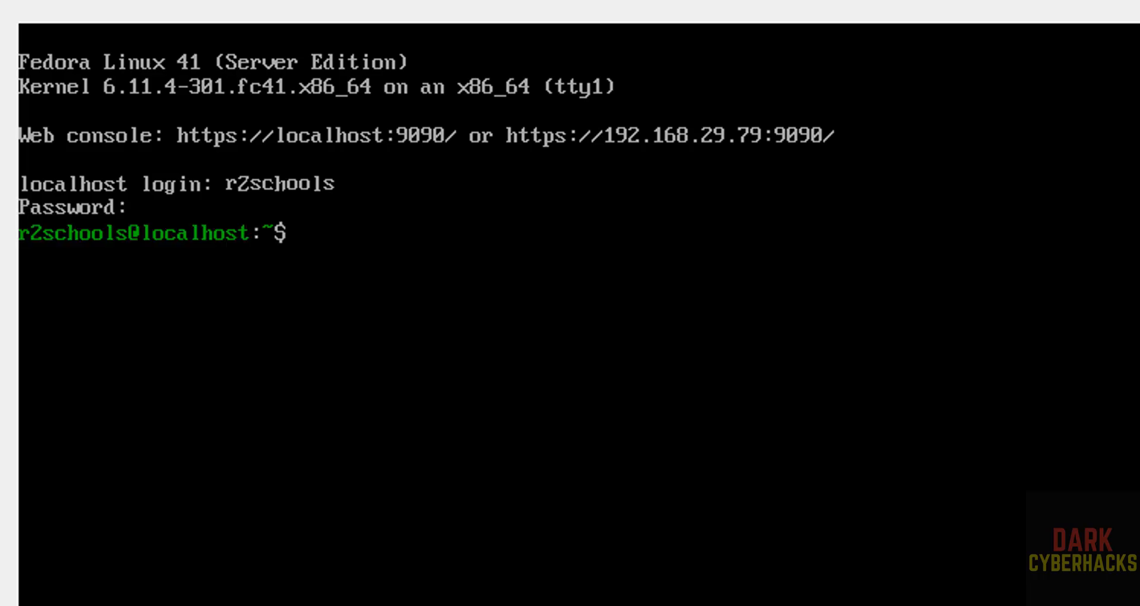
- Run ifconfig to check the network interfaces and view /etc/os-release with more
text(ifconfig)
key(Return)
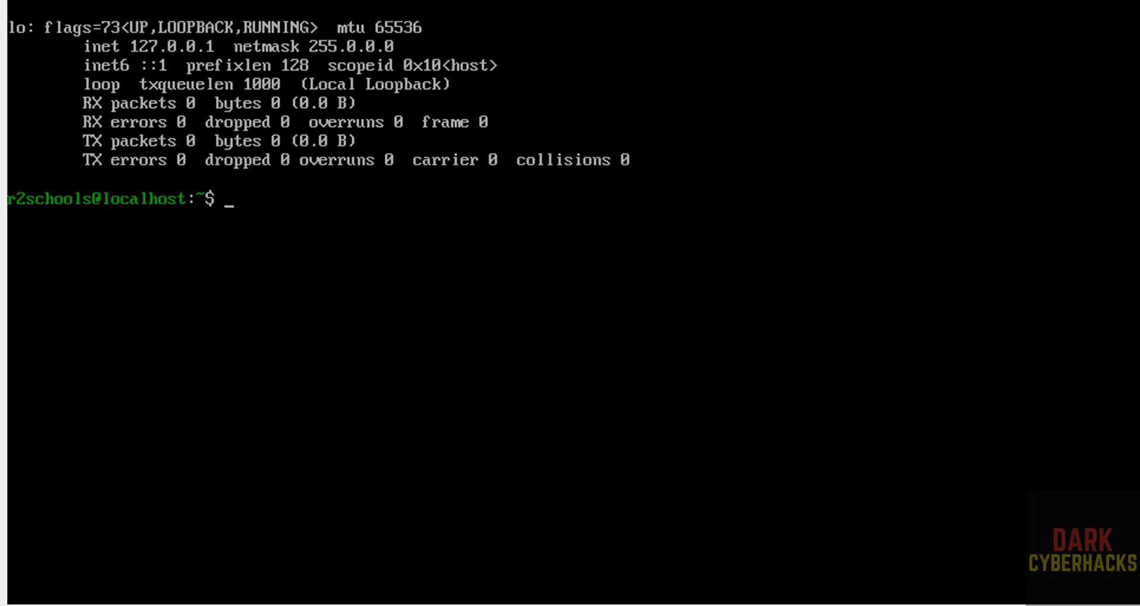
text(more /etc/os-release)
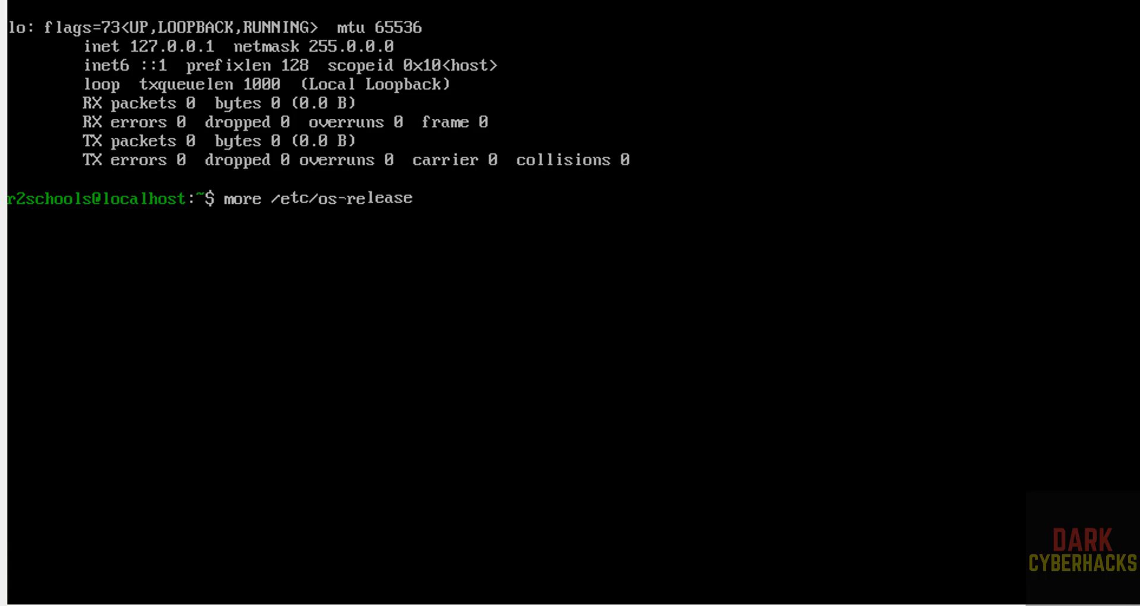
key(Return)
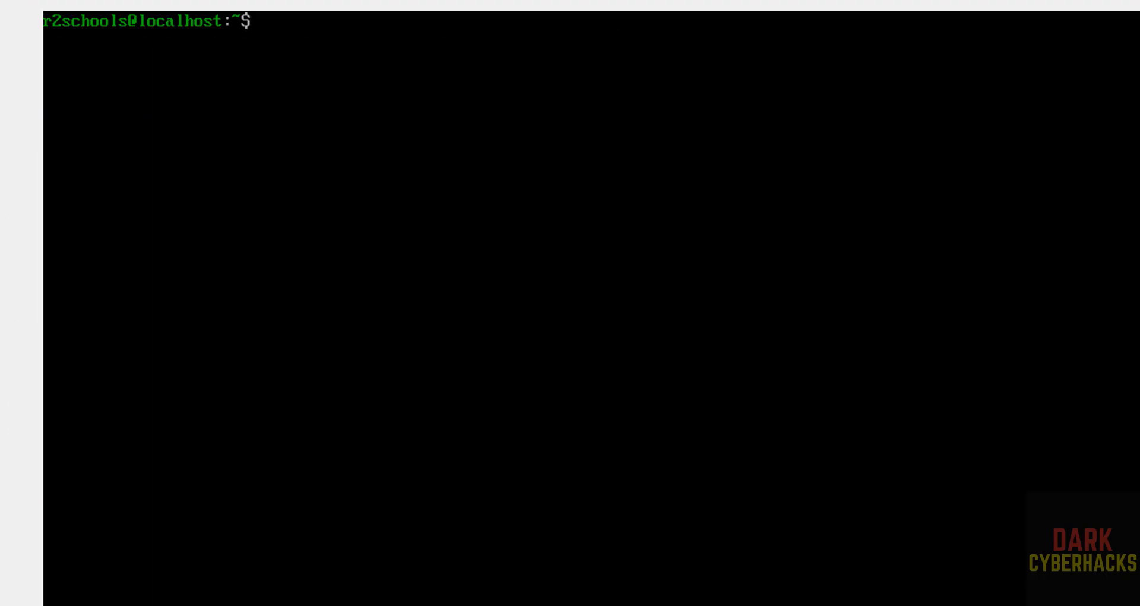
- Run "sudo dnf update && sudo dnf upgrade" to update the system packages, entering the sudo password
text(sudo dnf update)
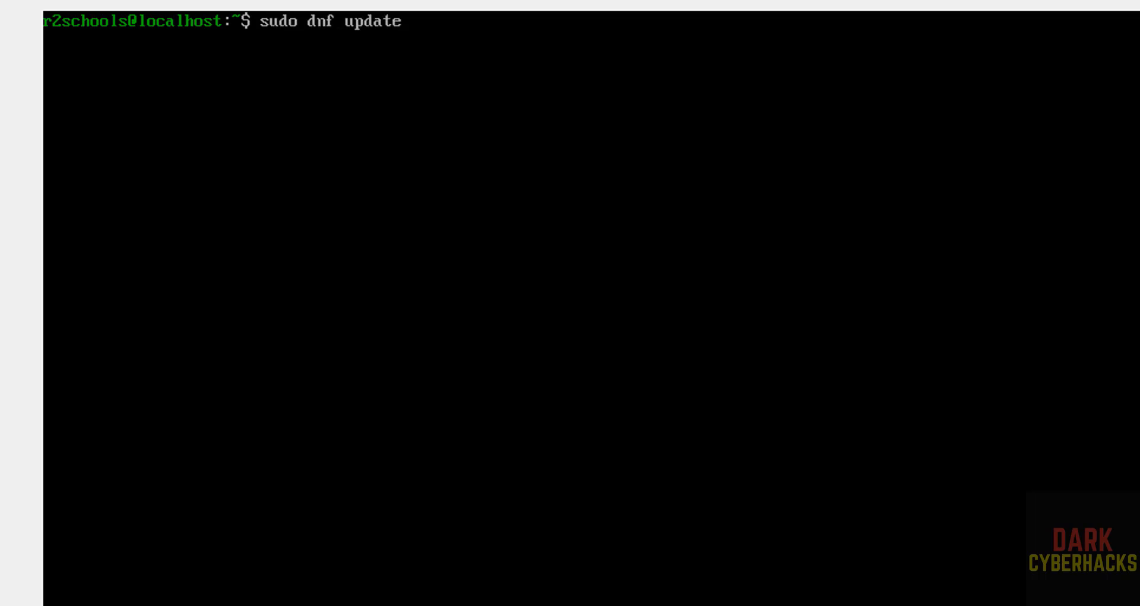
text( && sudo dnf upgrade)
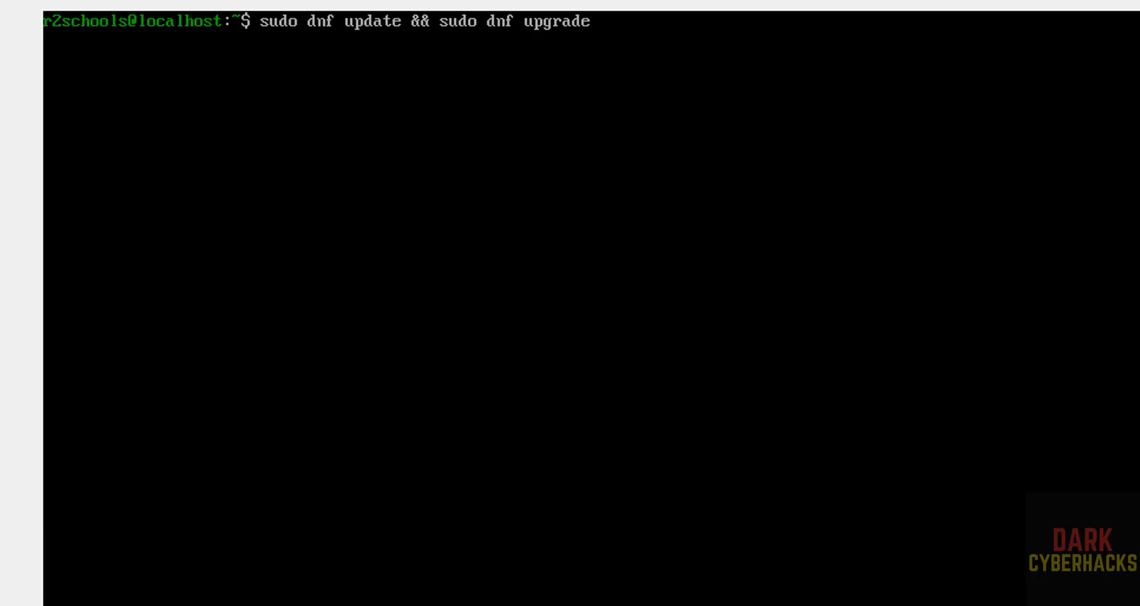
key(Return)
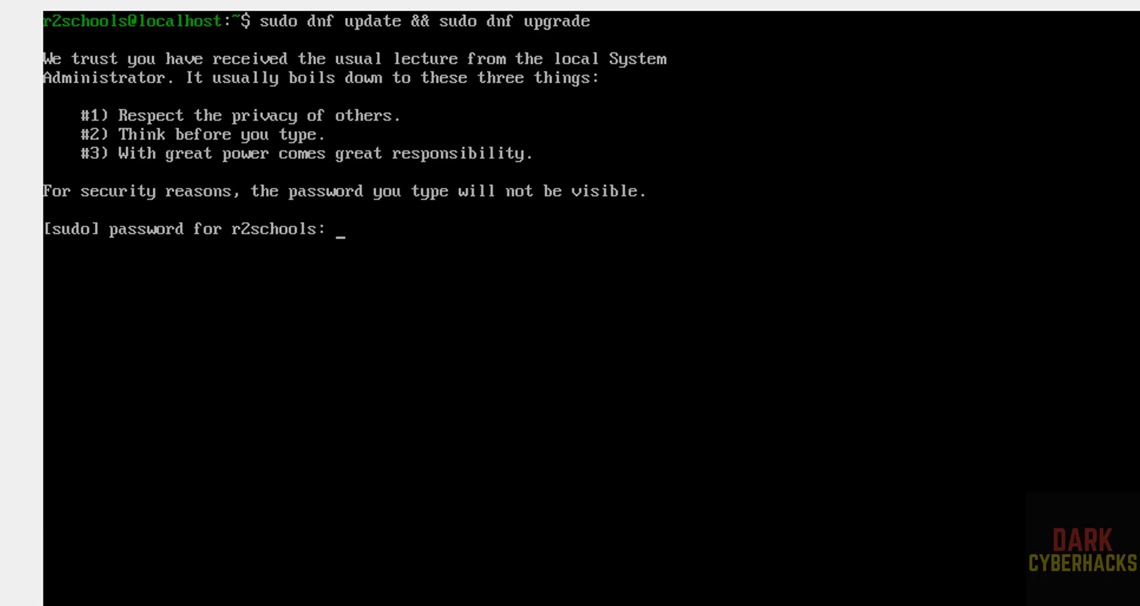
key(Return)
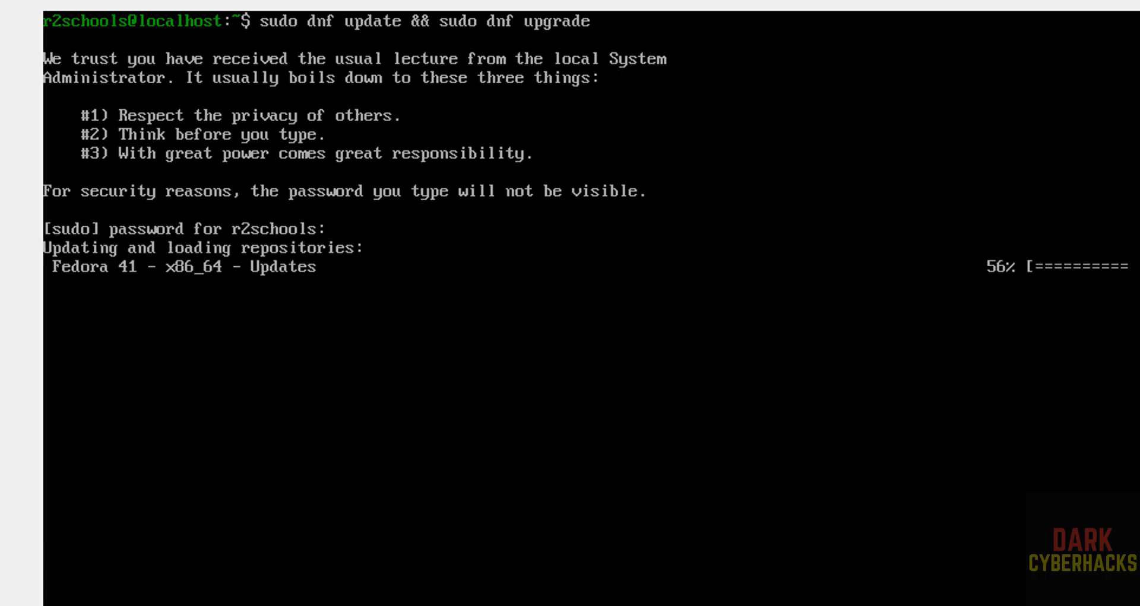